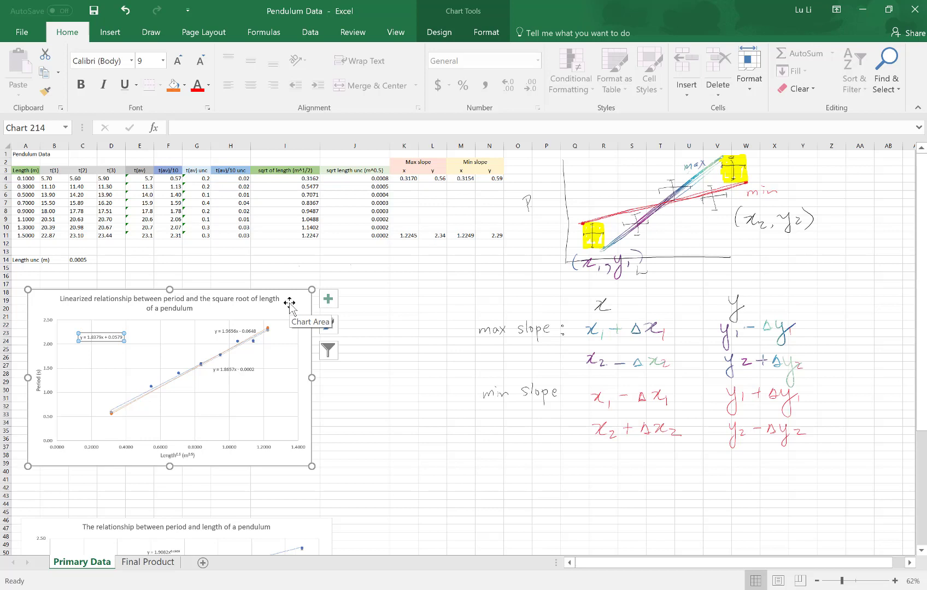
Copy the linearized period versus square-root-of-length chart to the clipboard.
click(289, 304)
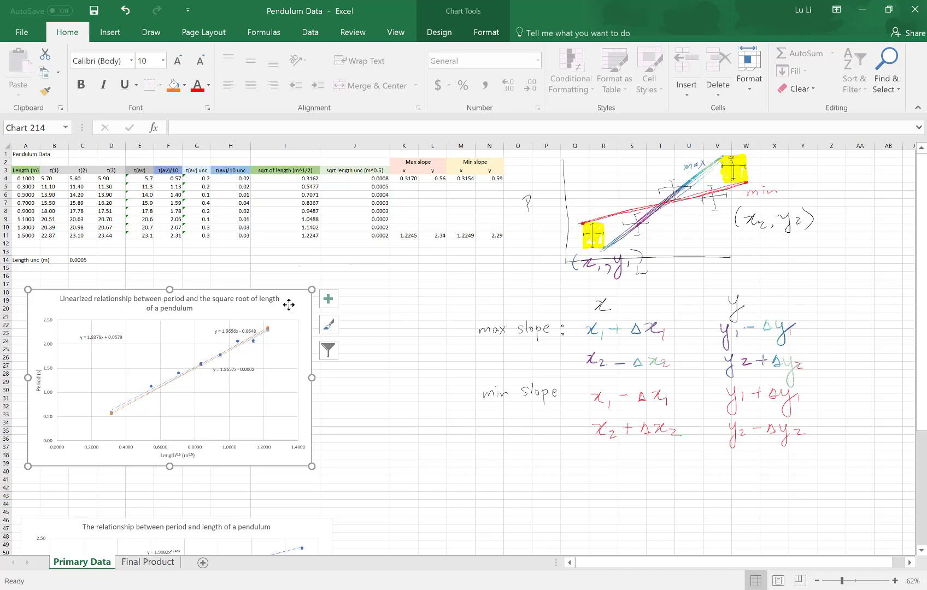
key(ctrl+c)
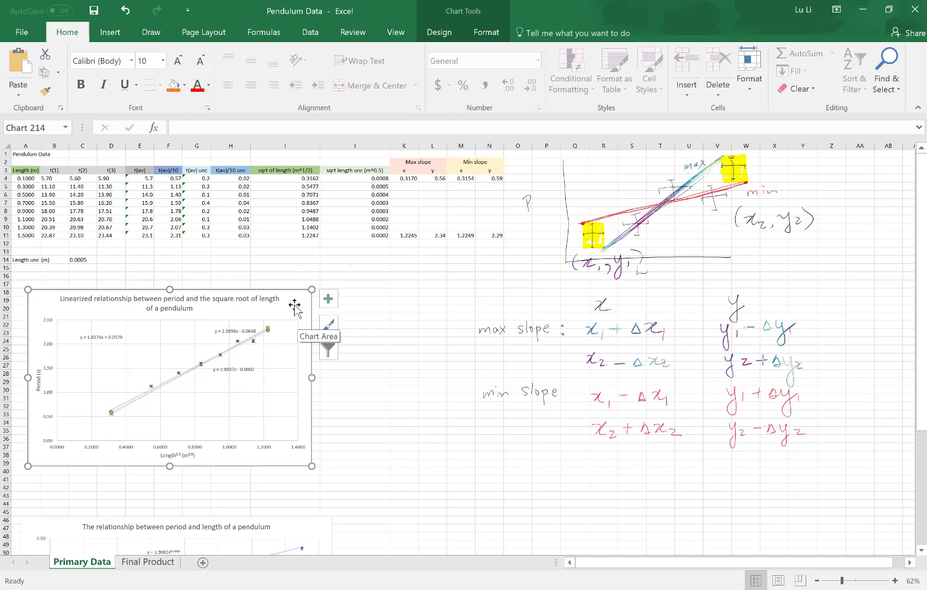
Paste a duplicate of the linearized chart at cell L25.
click(424, 350)
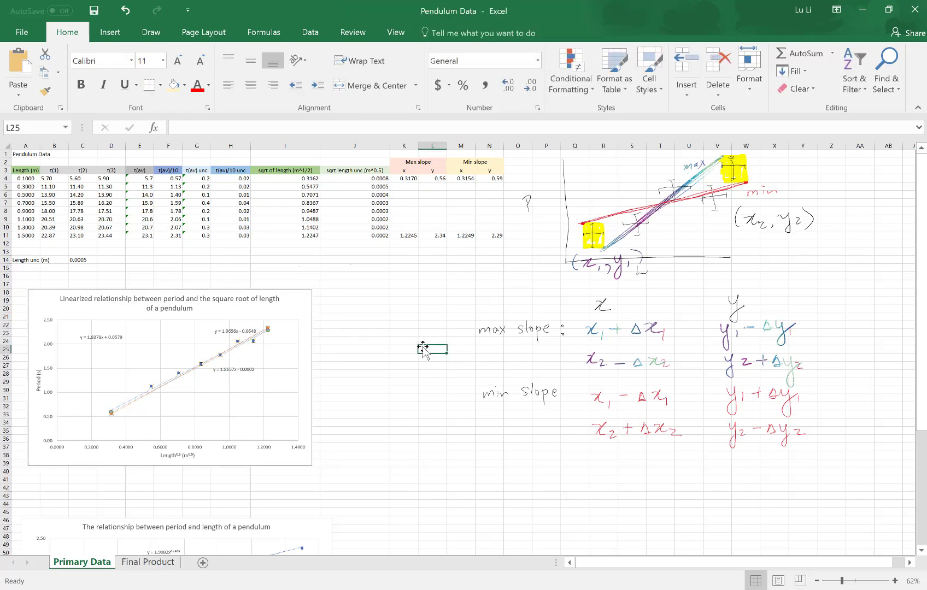
key(ctrl+v)
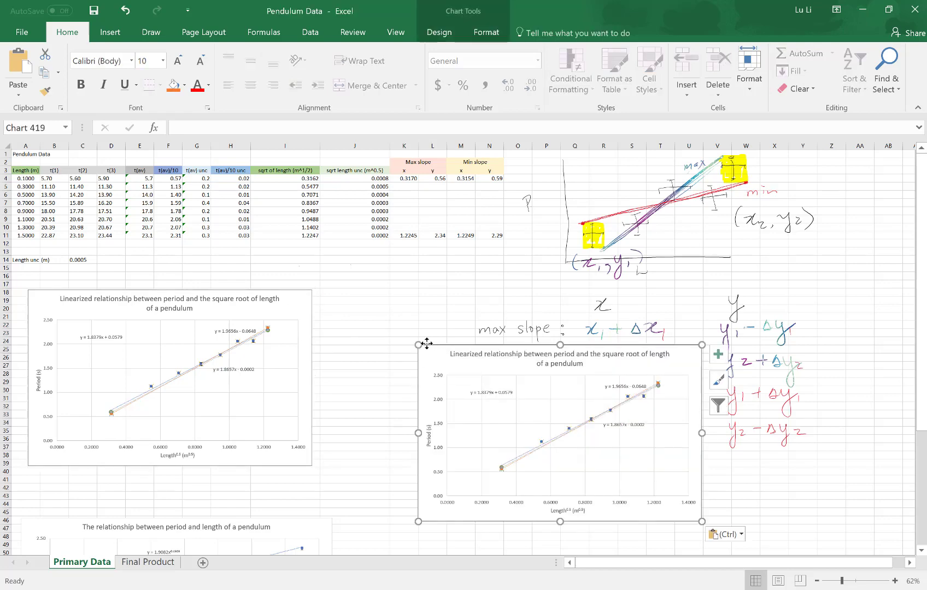
ctrl+scroll(427, 343, up, 6)
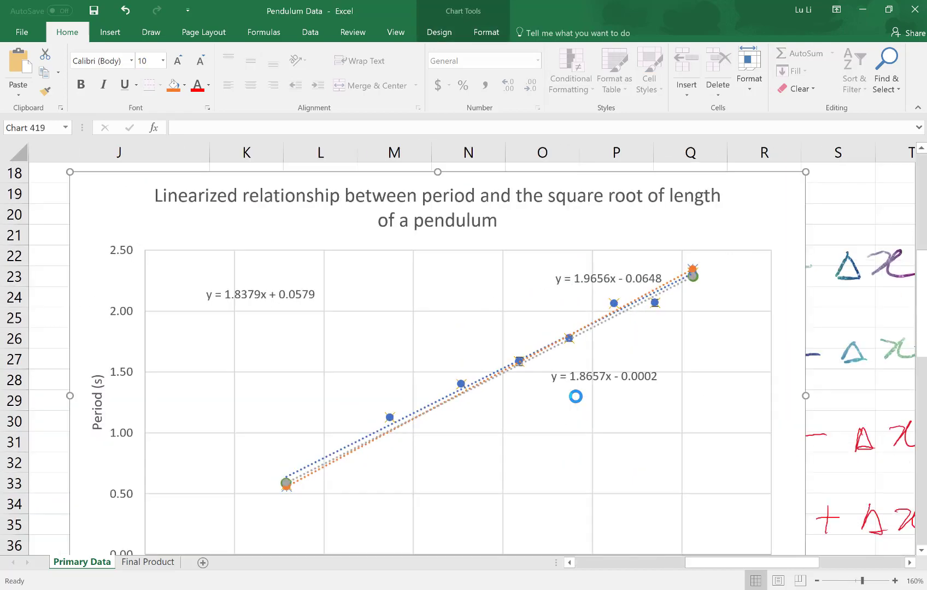
Enlarge the y = 1.8379x + 0.0579 label to 20 pt, move it upper-left, nudge the lower label up.
click(265, 295)
triple_click(265, 295)
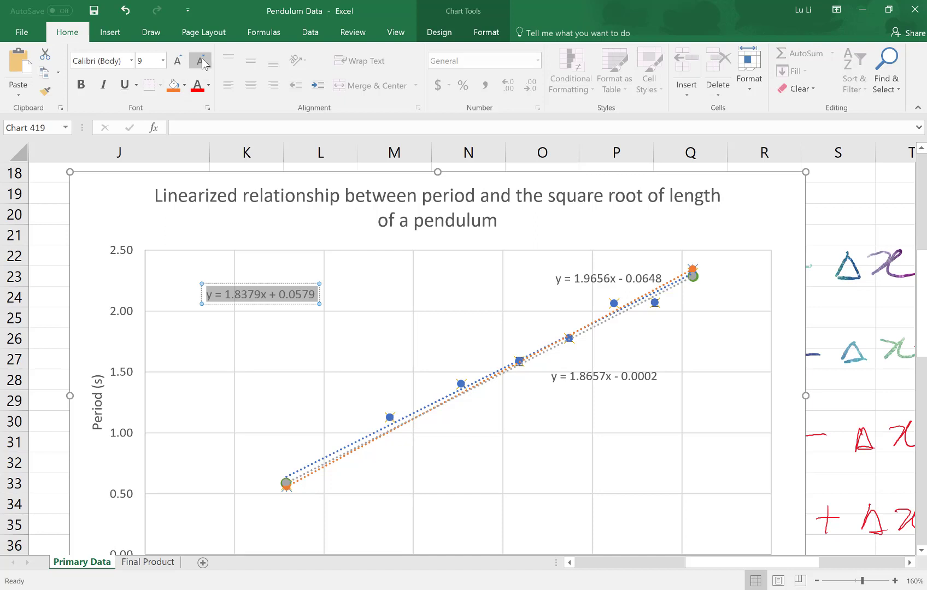
click(178, 61)
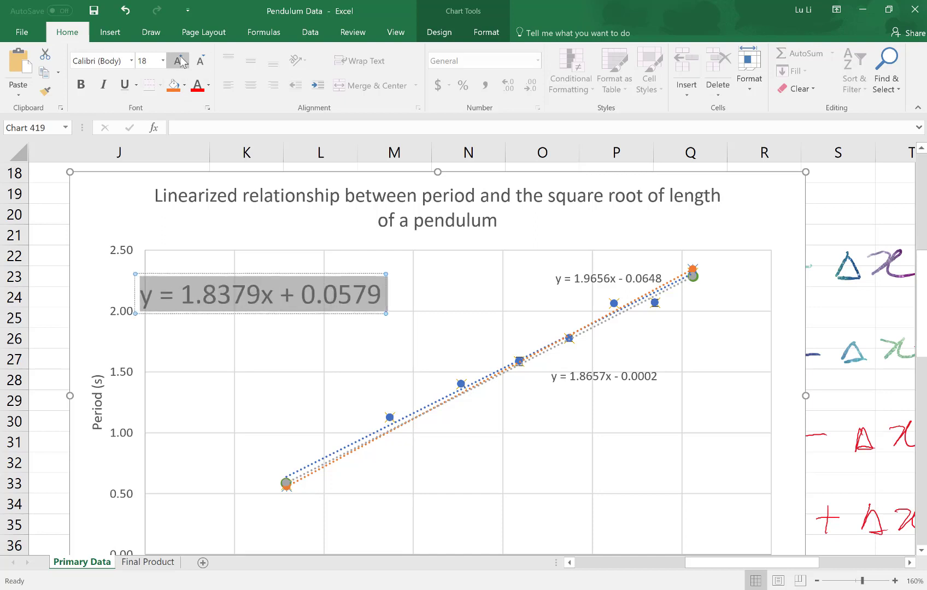
click(276, 274)
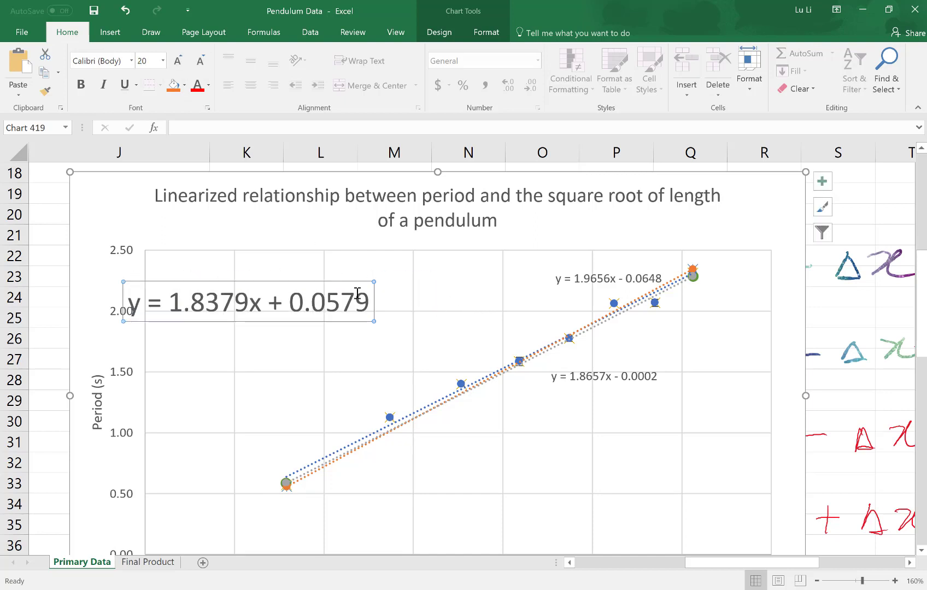
drag(304, 280, 362, 271)
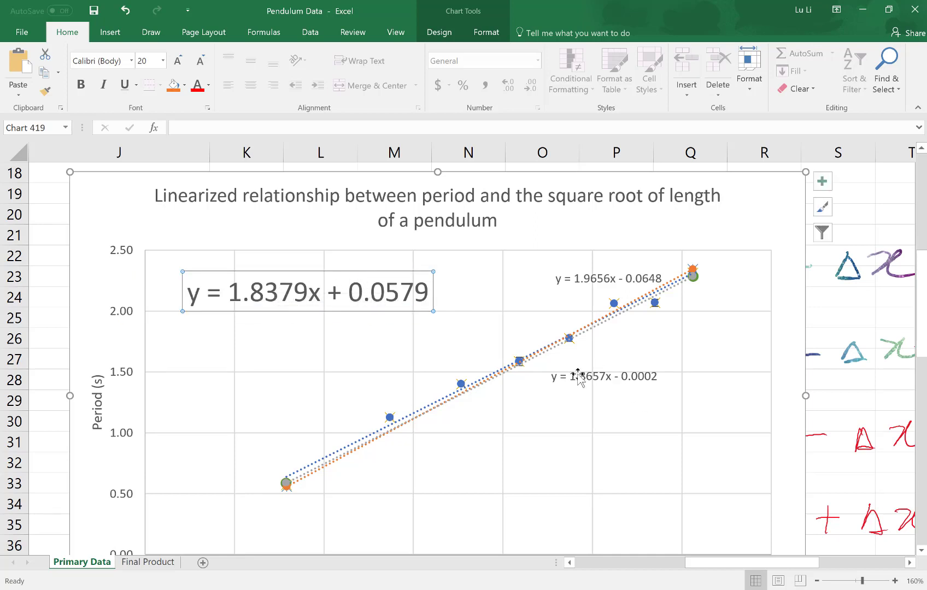
click(606, 372)
drag(610, 366, 608, 356)
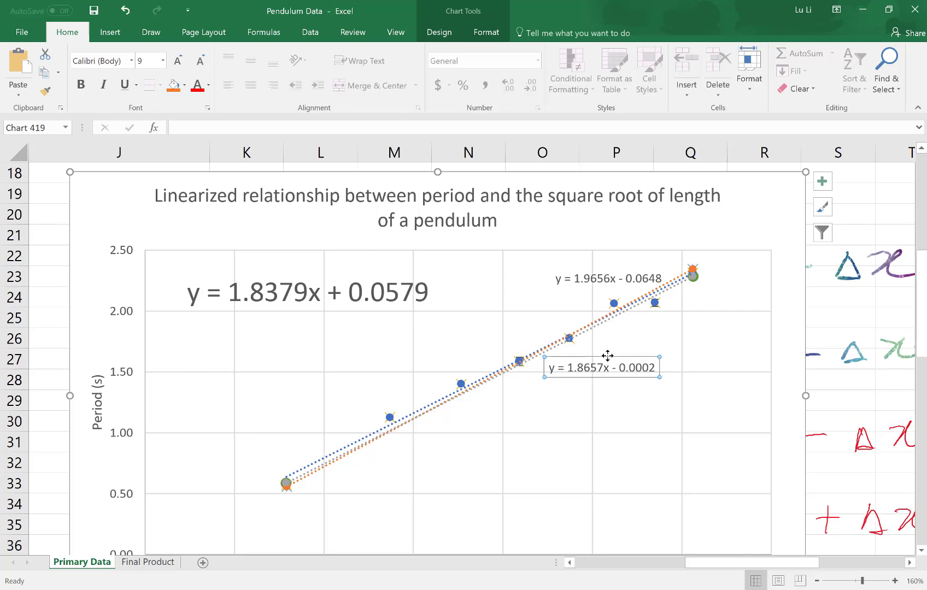
ctrl+scroll(608, 356, down, 3)
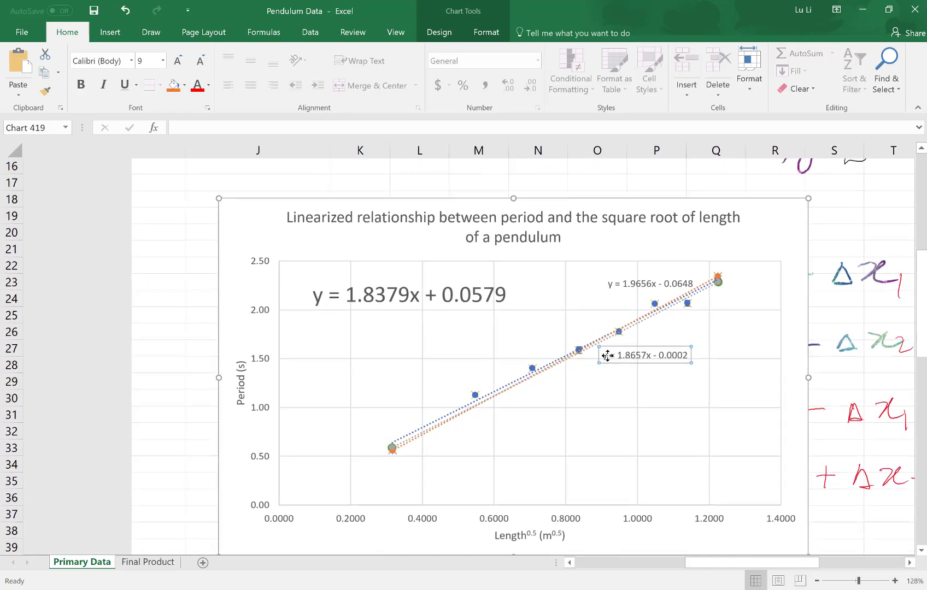
scroll(607, 356, down, 2)
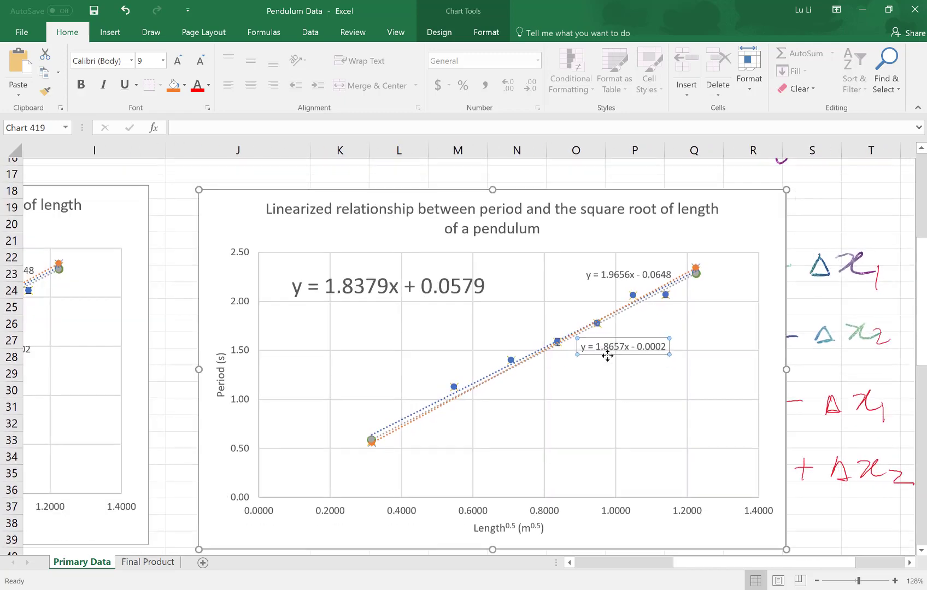
ctrl+scroll(607, 355, down, 1)
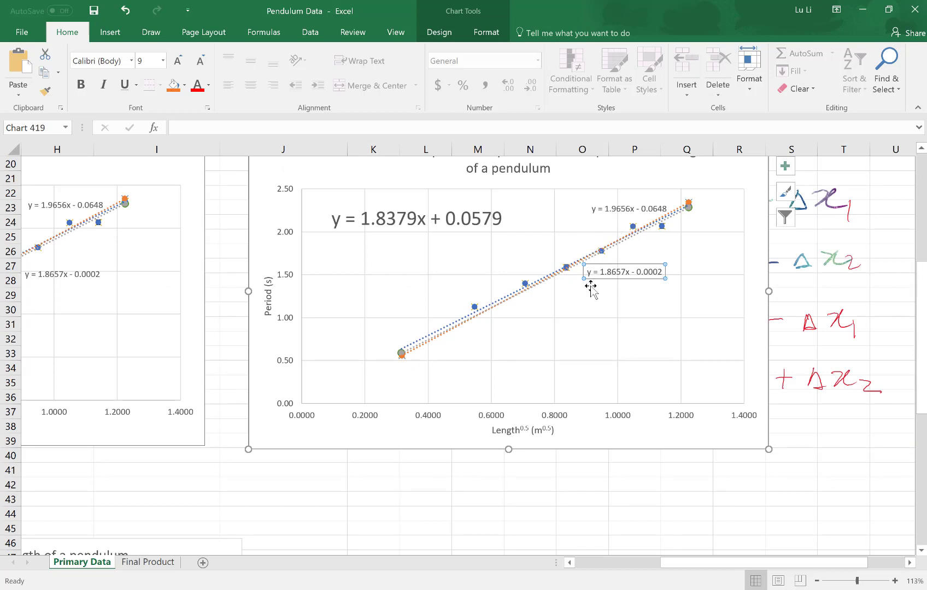
Add a Max slope row with unit s/m^1/2 and value 1.9656.
key(Escape)
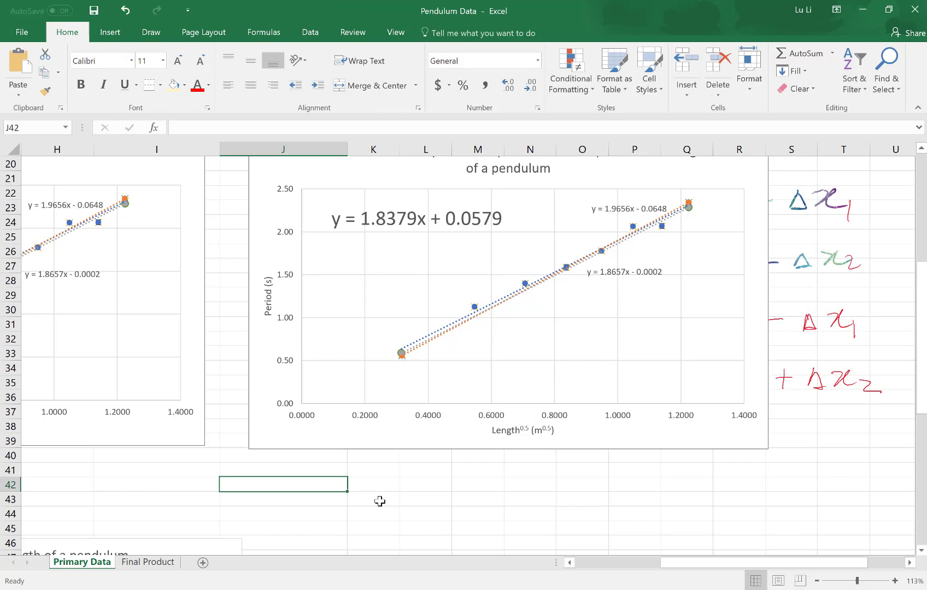
text(Max slope)
key(Tab)
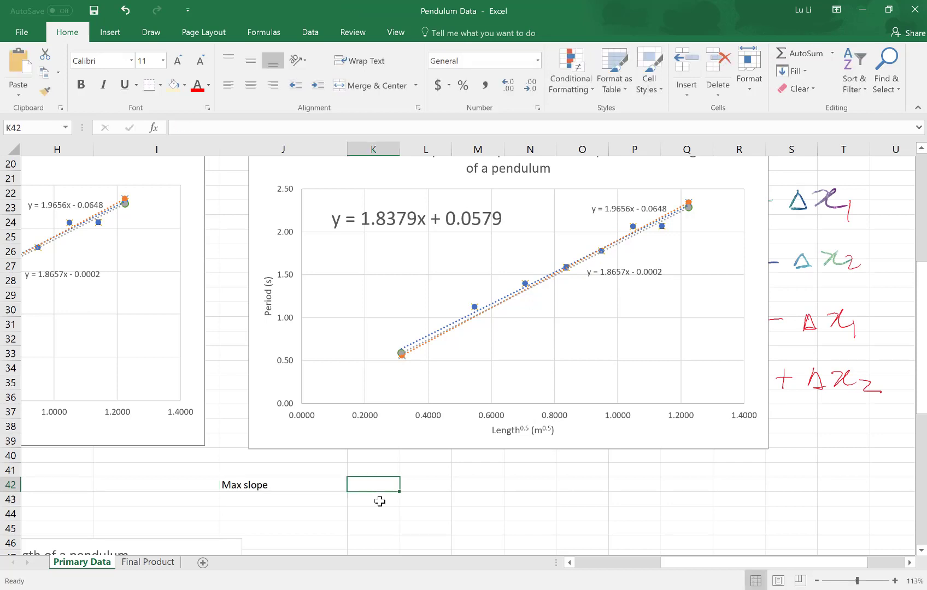
text(s/)
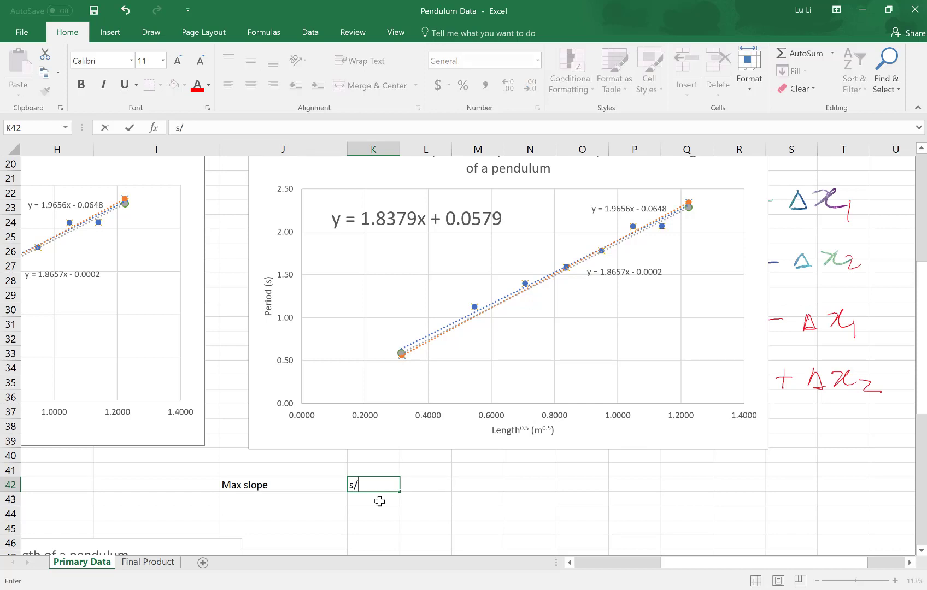
text(m^1/2)
key(Tab)
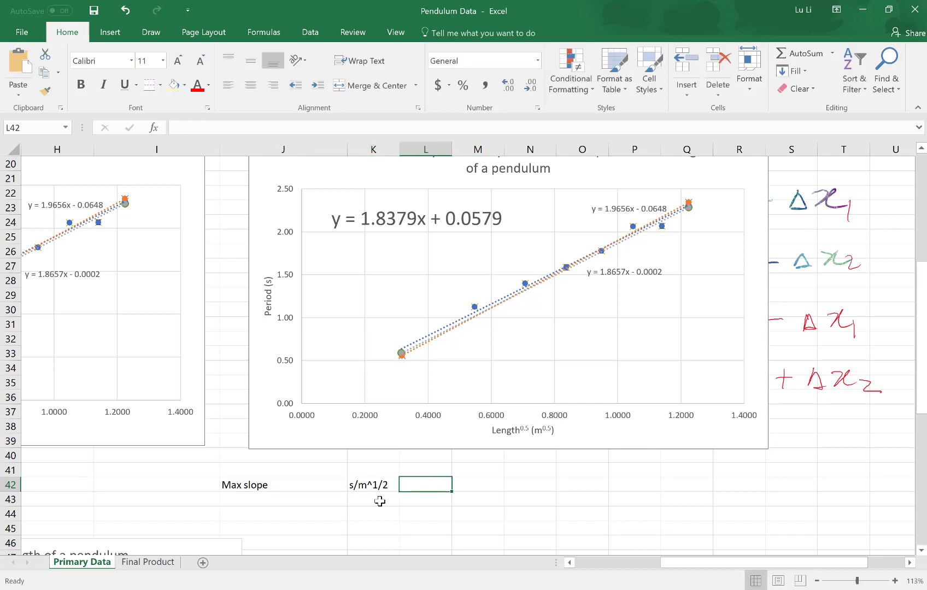
text(1.9)
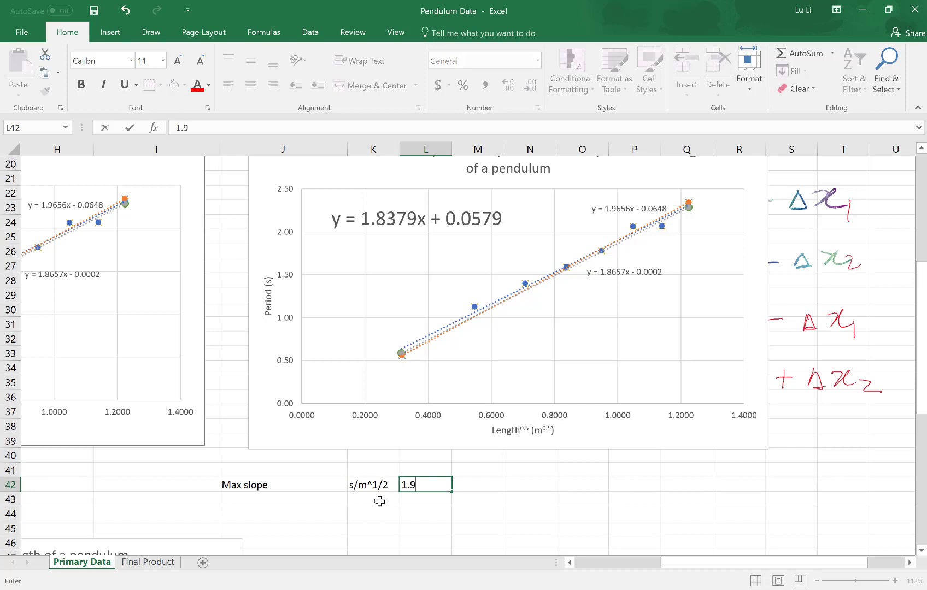
text(656)
key(Return)
Add a Min slope row with unit s/m^1/2 and value 1.8657.
text(Min slope)
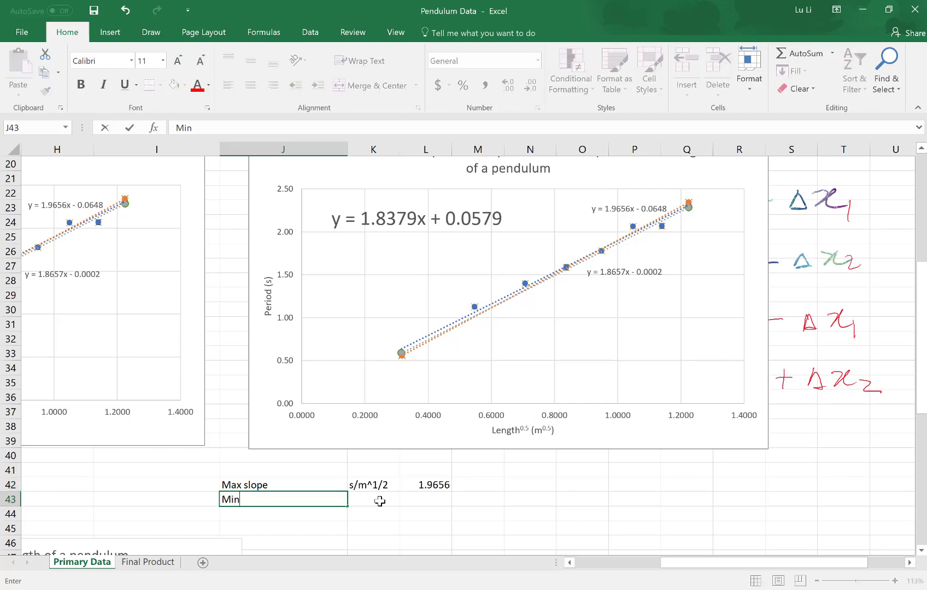
click(379, 501)
text(s/m^1/2)
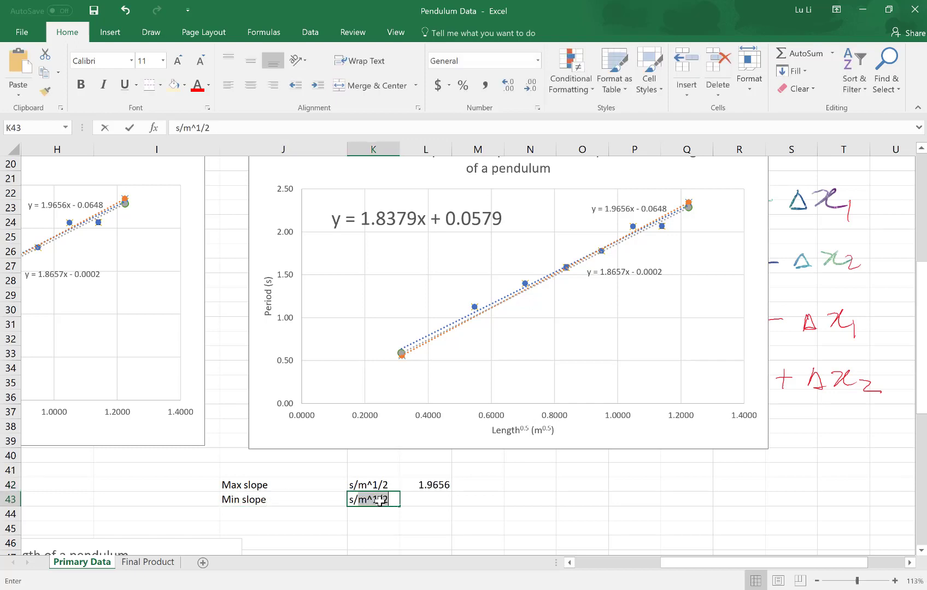
key(Tab)
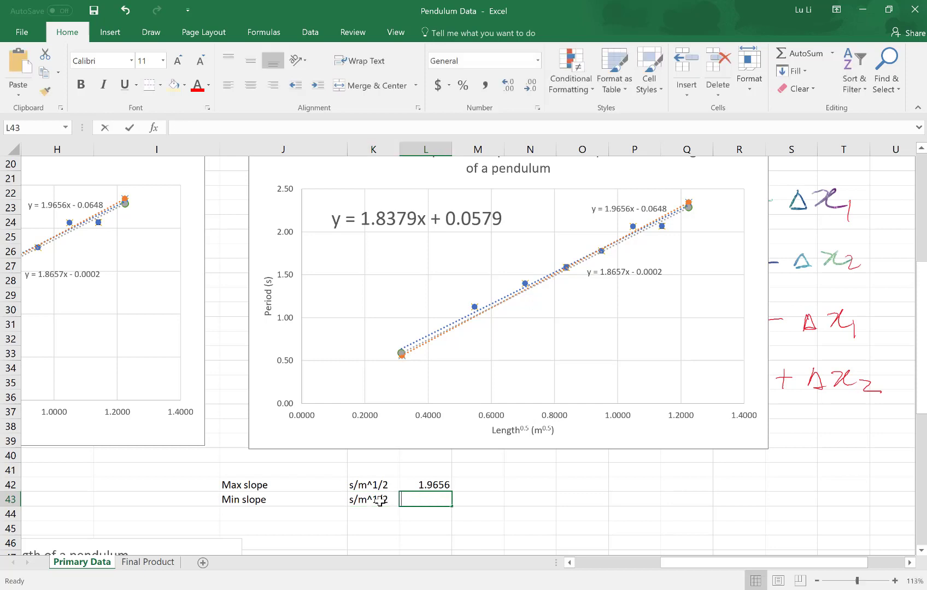
text(1.8657)
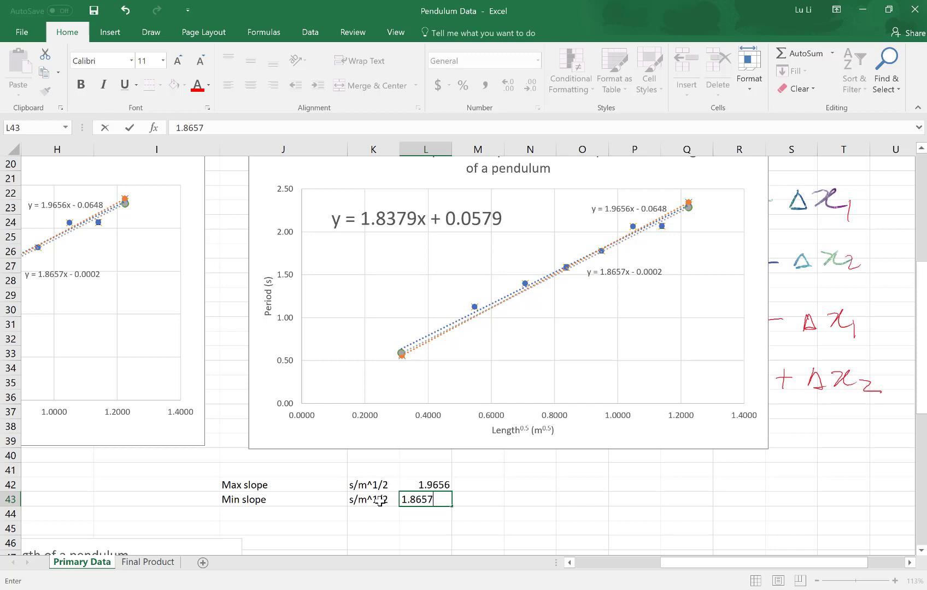
key(Return)
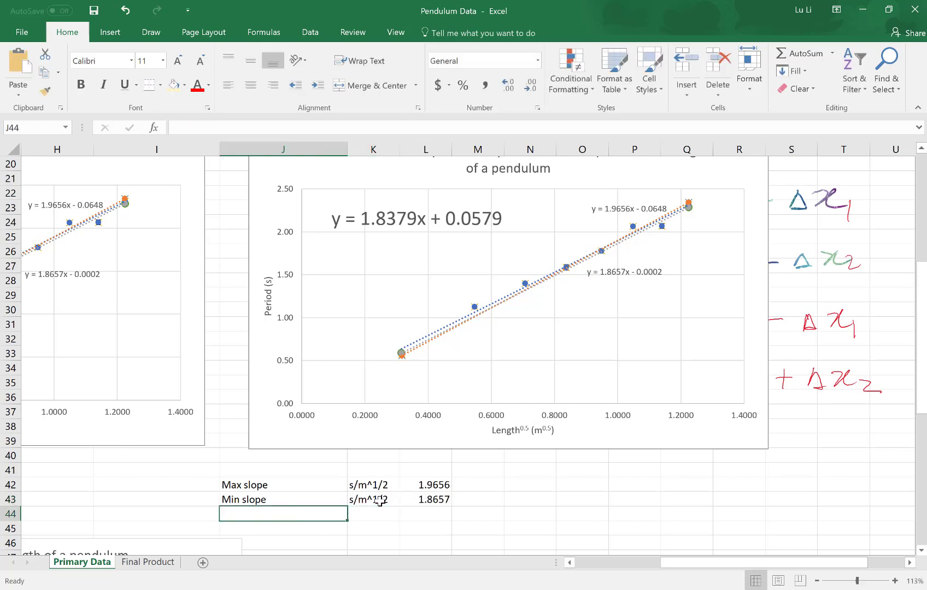
key(Return)
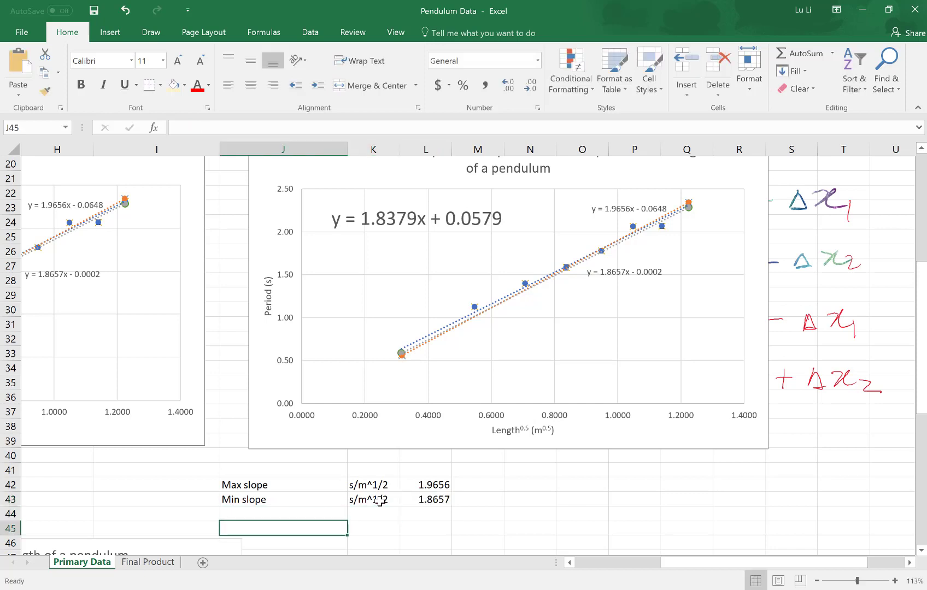
scroll(380, 501, down, 1)
Add a Max y-int row in J45 with unit s and value -0.0648.
click(151, 541)
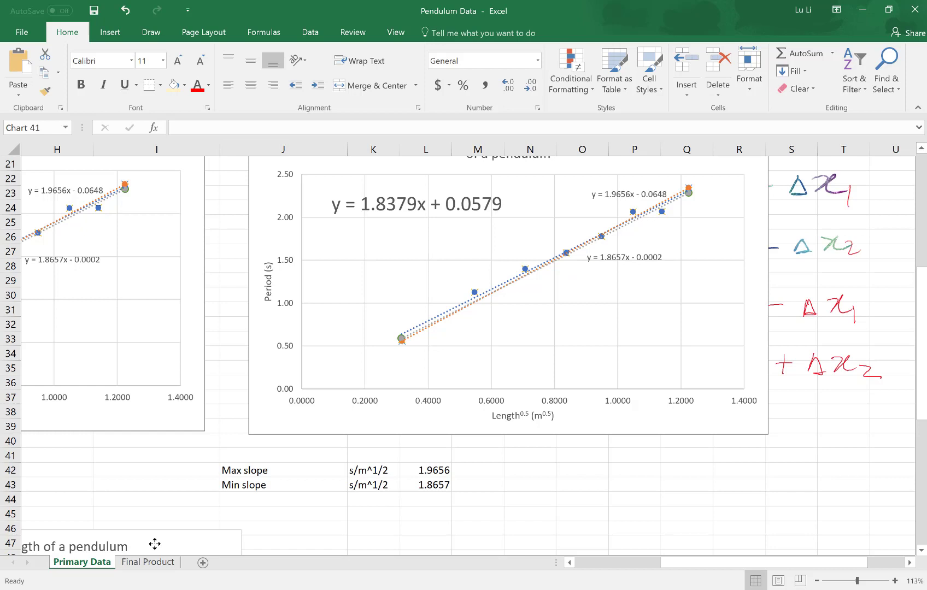
scroll(128, 559, down, 1)
click(247, 499)
text(Max y)
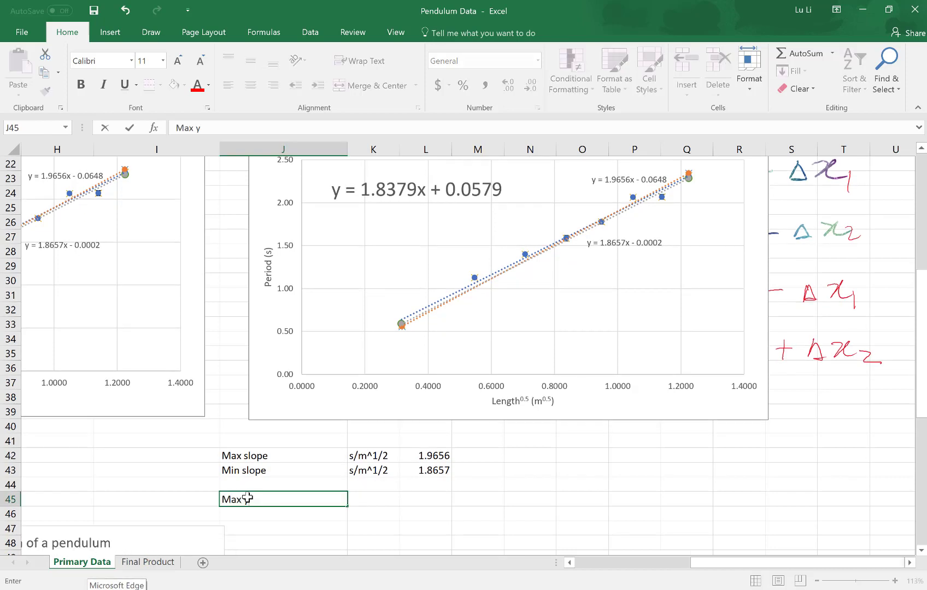
text(-int)
key(Tab)
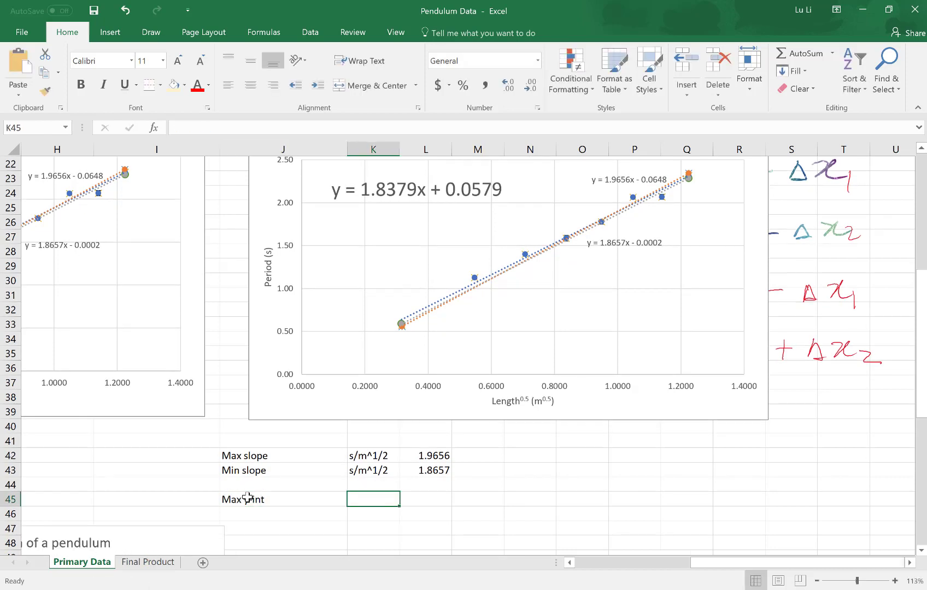
text(s)
key(Tab)
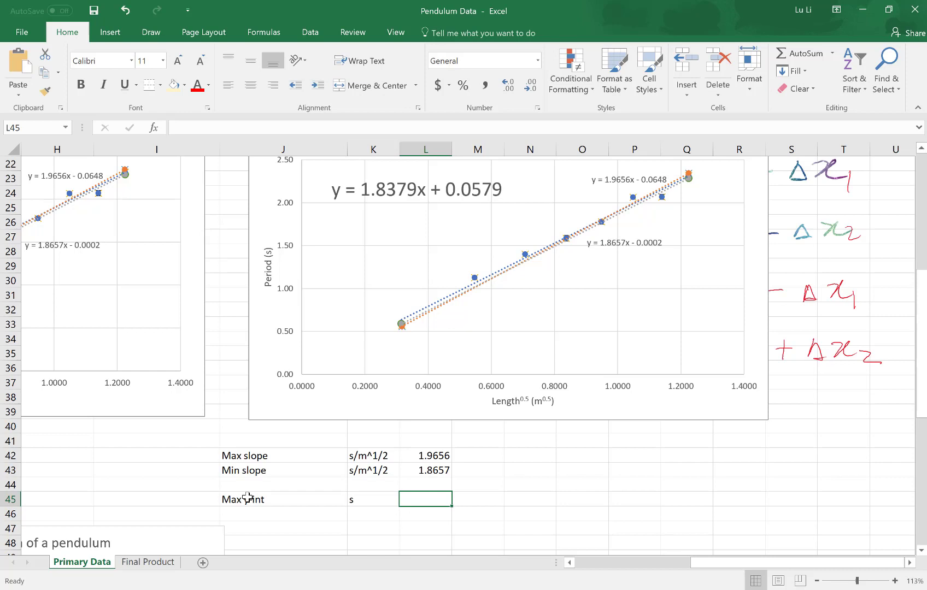
text(-0.0)
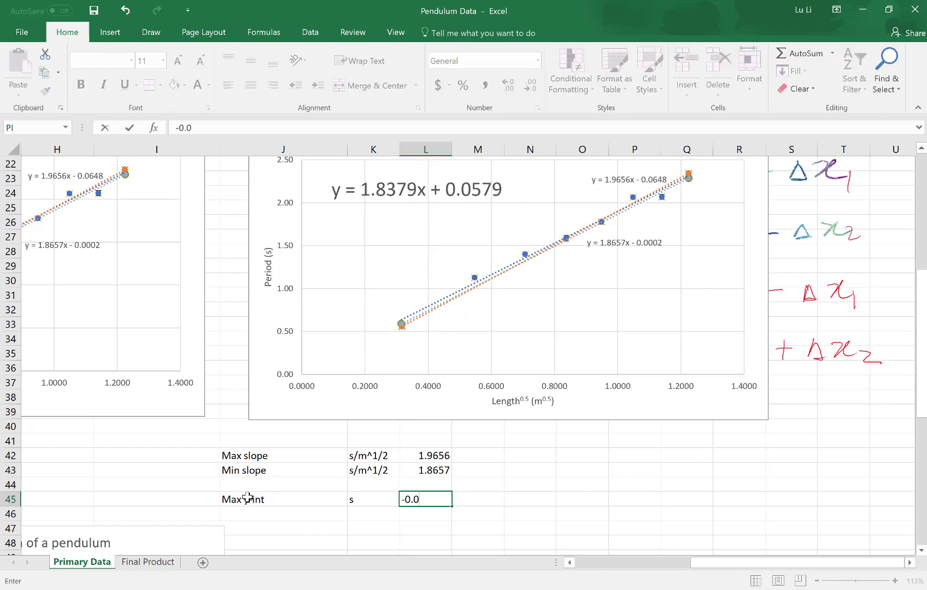
text(648)
key(Return)
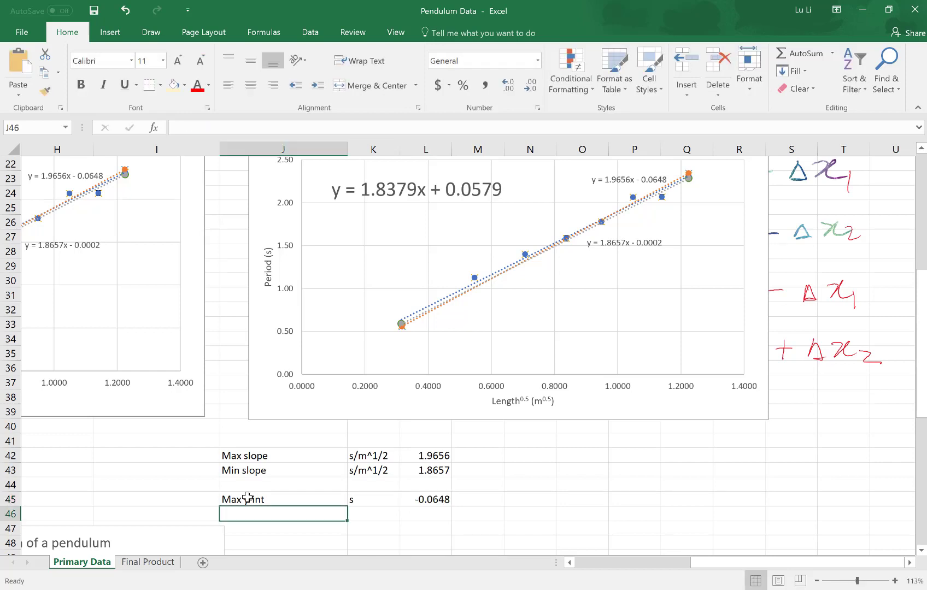
Add a Min y-int row with unit s and value -0.0002.
text(Min y0in)
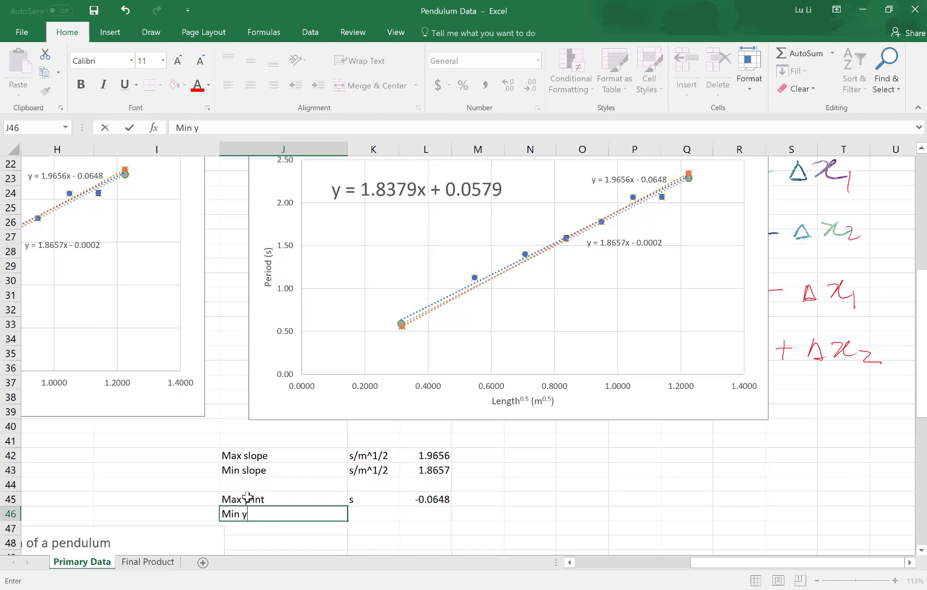
key(BackSpace)
key(BackSpace)
key(BackSpace)
text(-int)
key(Tab)
text(s)
key(Tab)
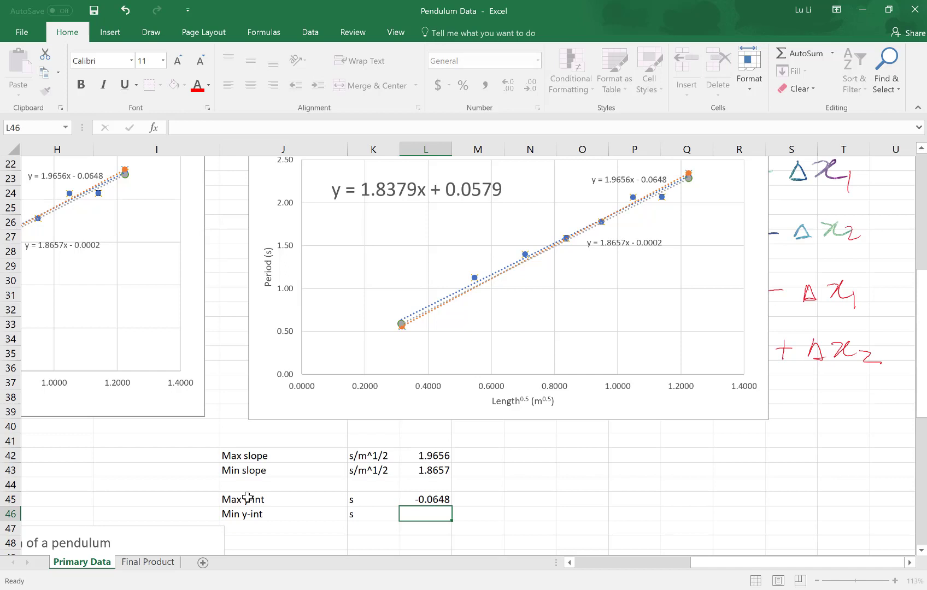
text(-)
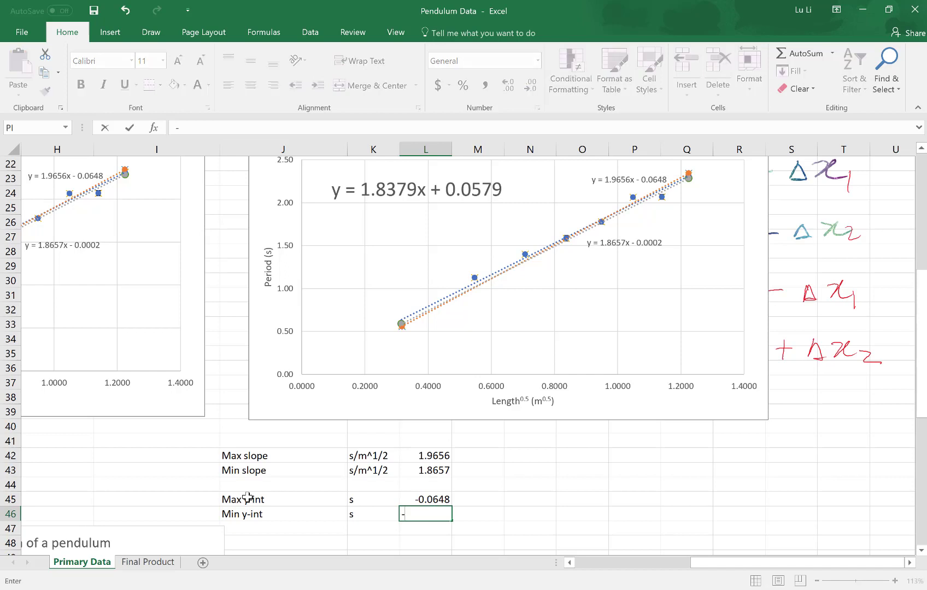
text(0.0002)
key(Right)
key(Right)
key(Right)
key(Right)
key(Up)
key(Up)
key(Up)
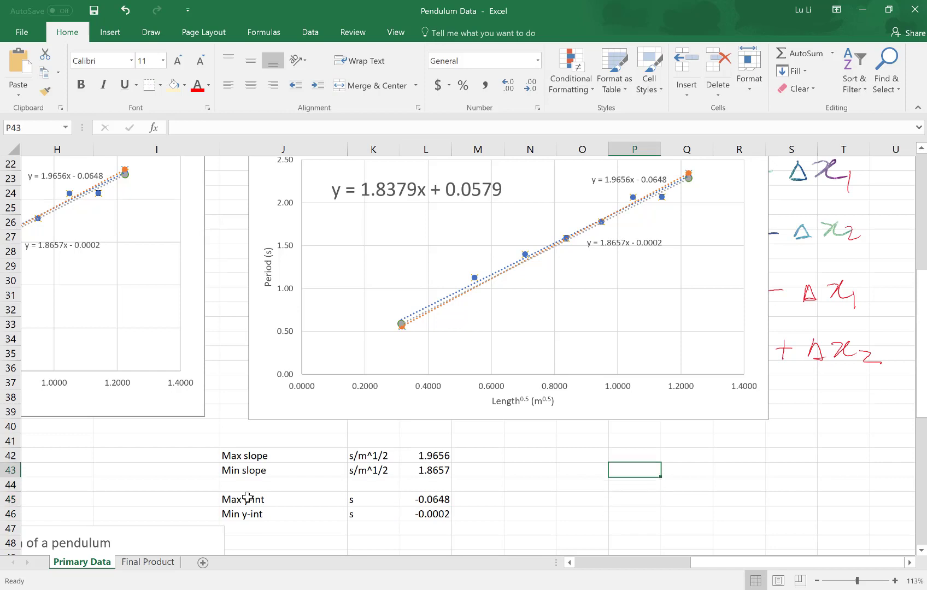
key(Left)
key(Up)
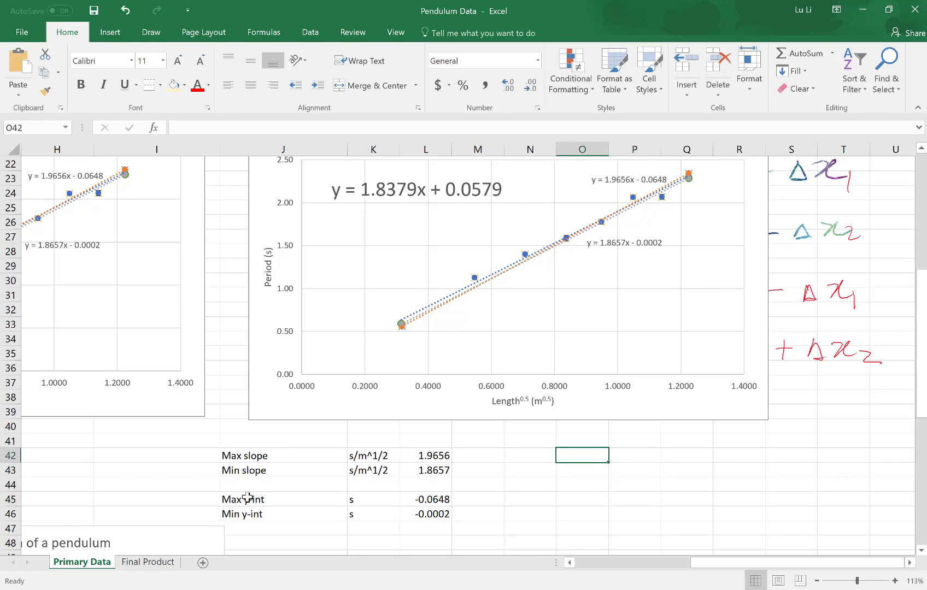
Add Slope unc in s/m^1/2 as =(L42-L43)/2, giving 0.04995.
text(Slope unc)
key(Right)
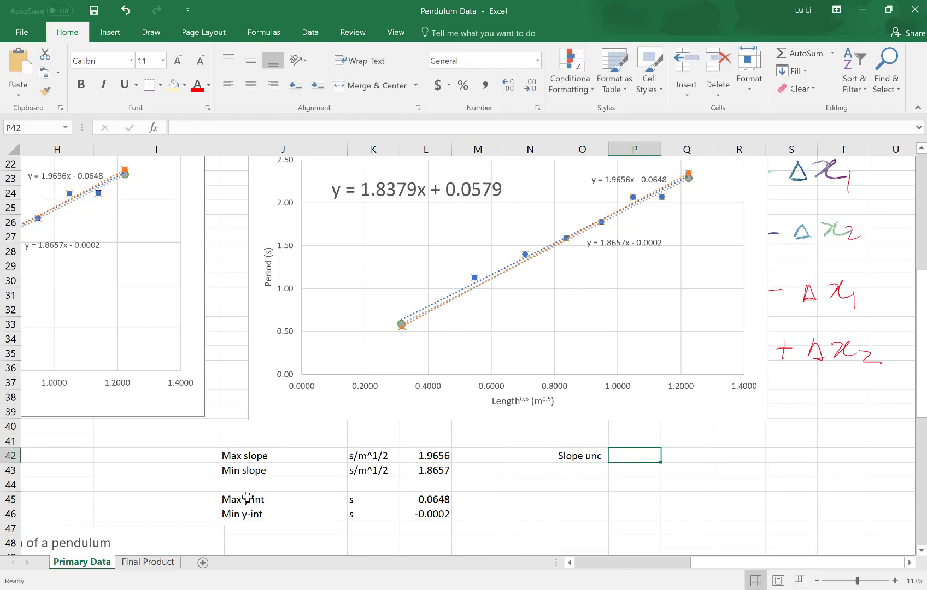
text(s/m)
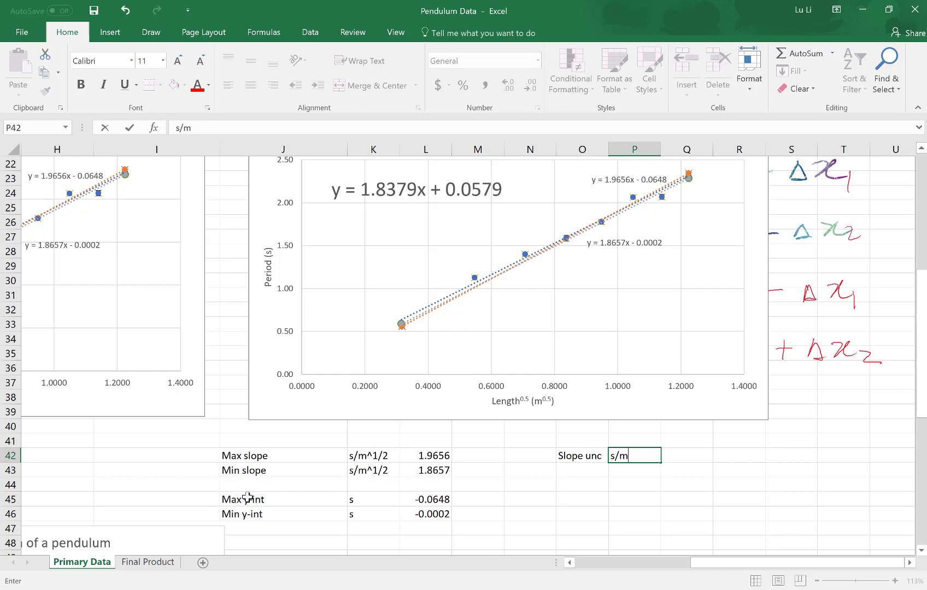
text(^1/2)
key(Right)
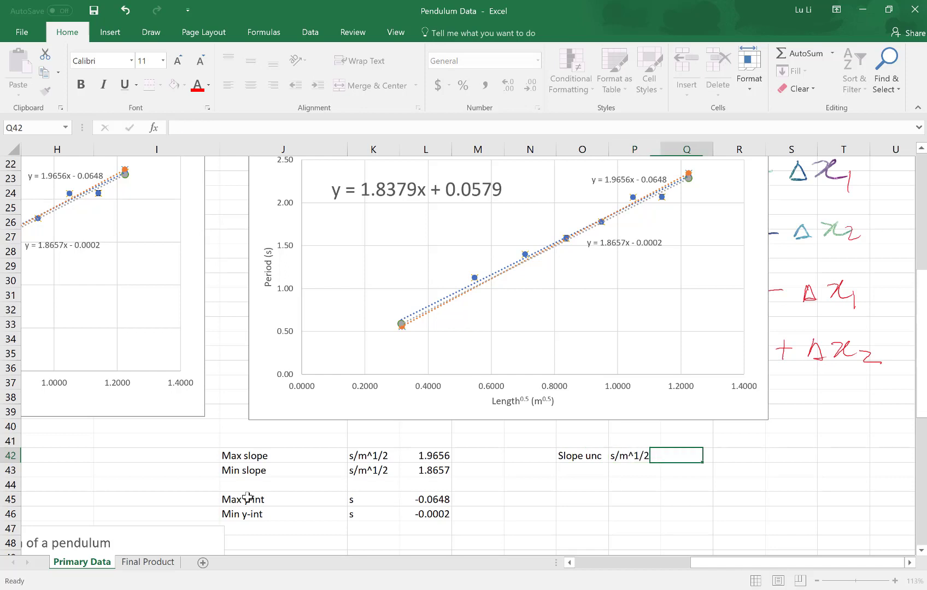
text(=)
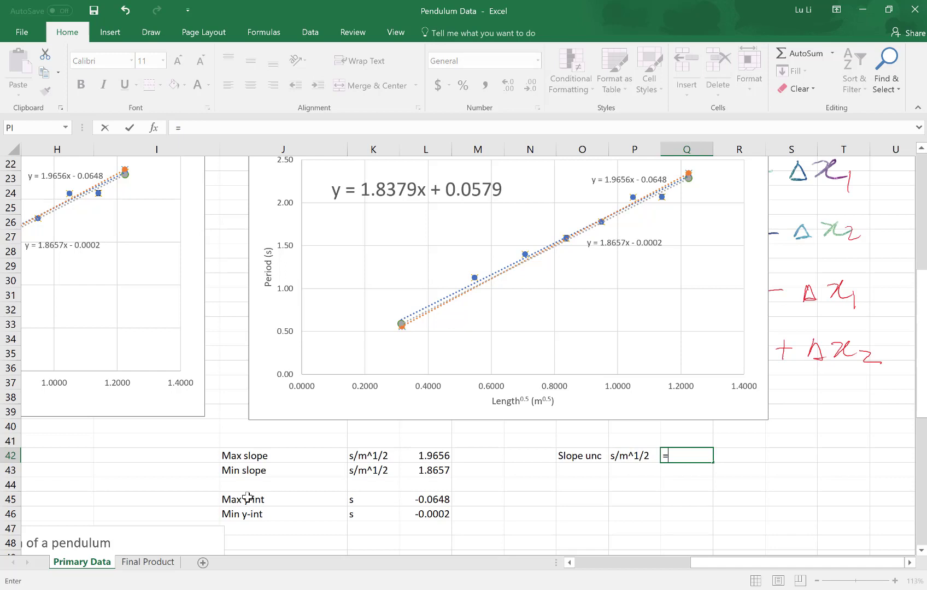
text(()
click(422, 460)
text(-)
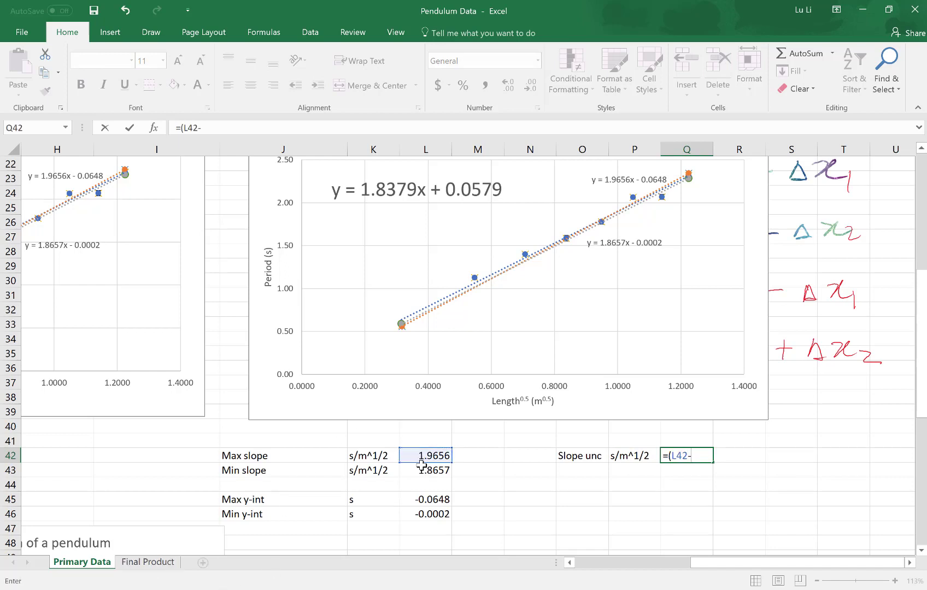
click(421, 469)
text()/2)
key(Return)
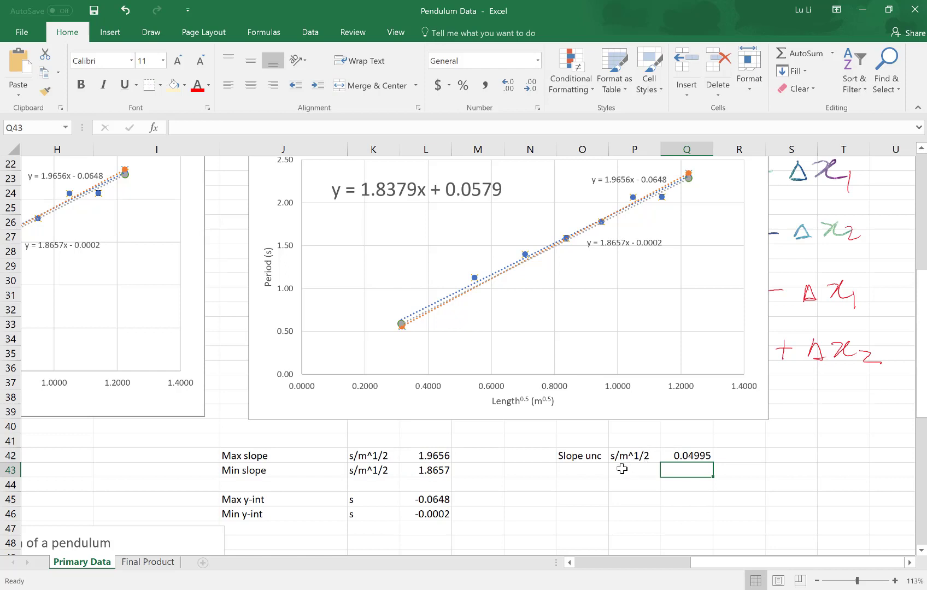
Add Y-int unc in O45 with unit s and formula =(L46-L45)/2, giving 0.0323.
click(589, 497)
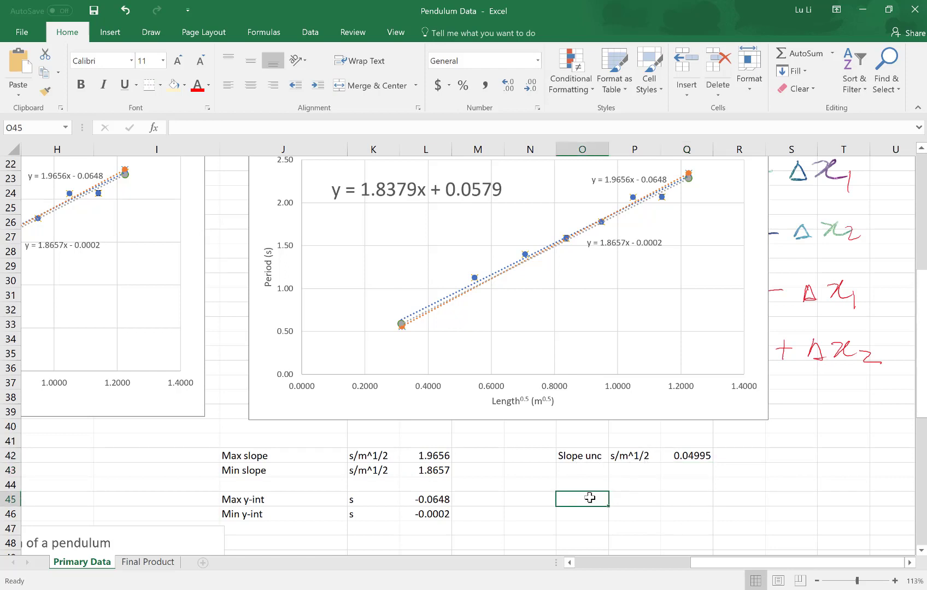
text(Y-int)
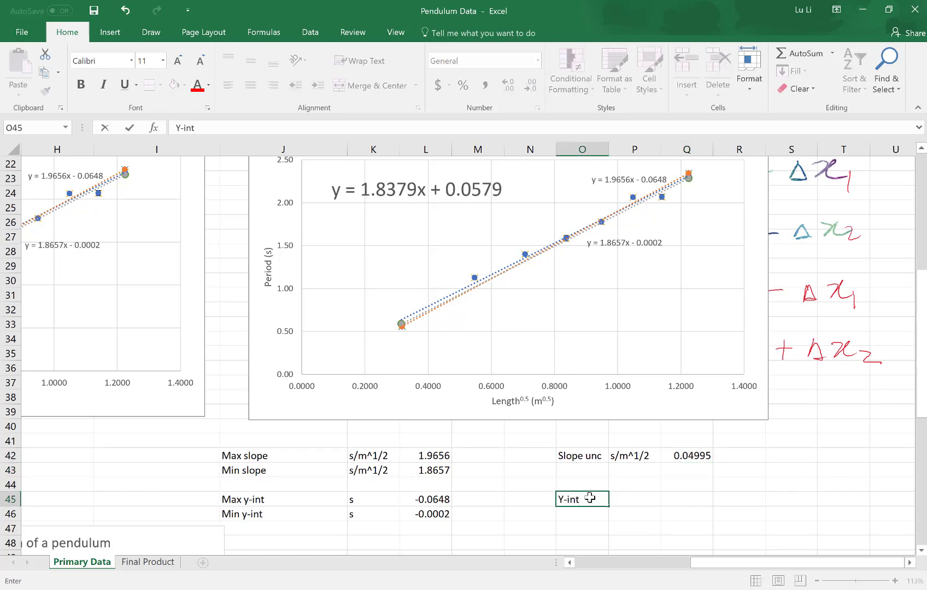
text( unc)
key(Tab)
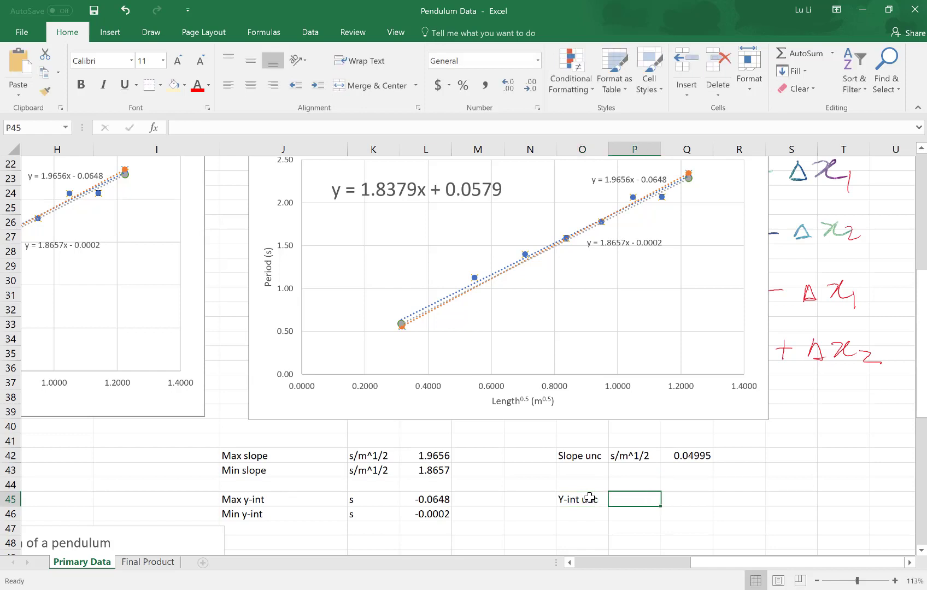
text(s)
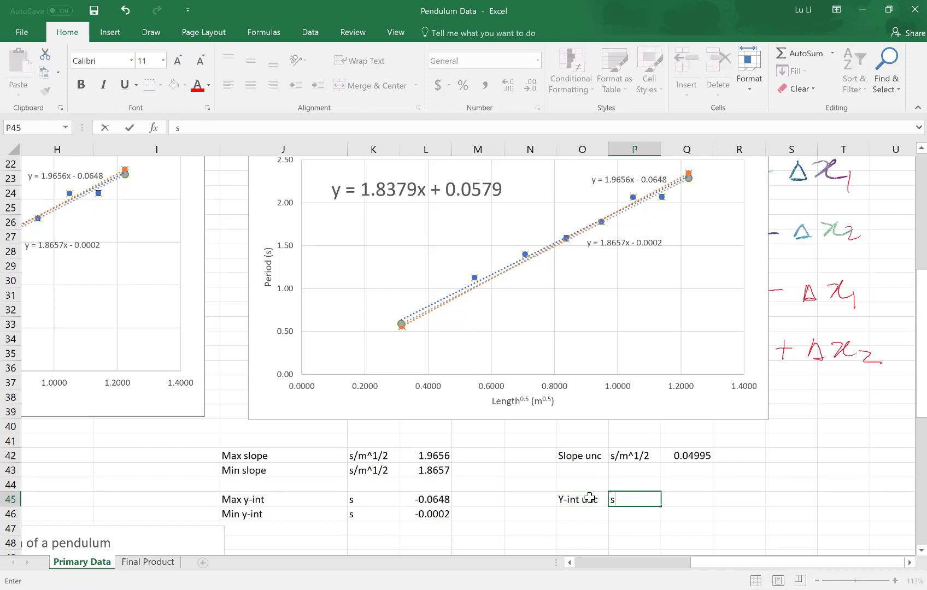
key(Tab)
text(=)
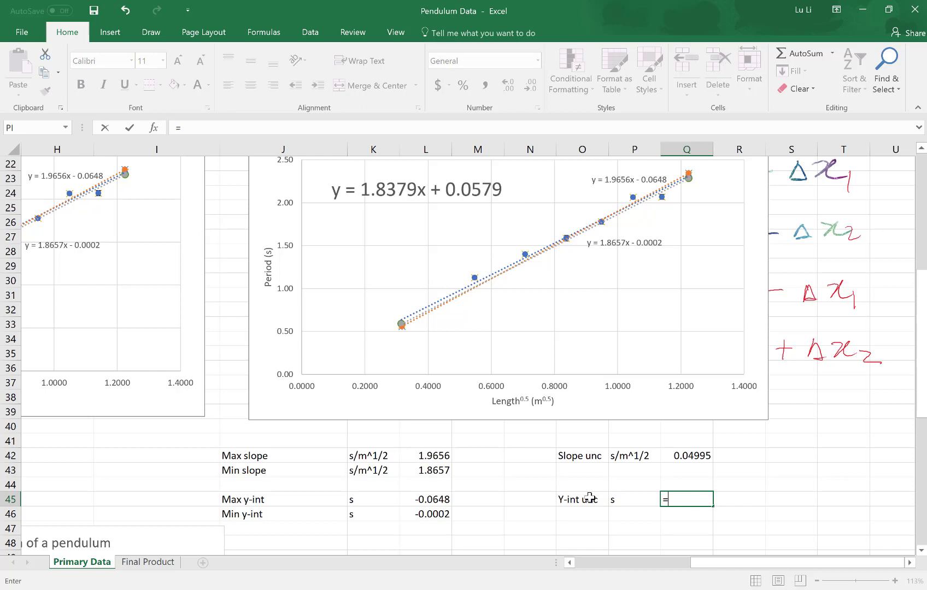
text(()
click(444, 514)
text(-))
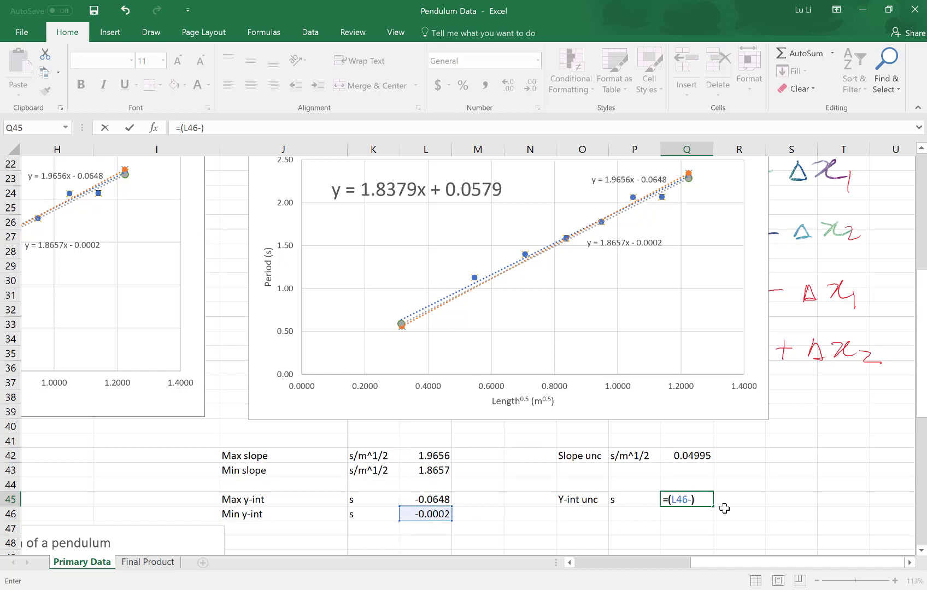
click(445, 499)
text()/2)
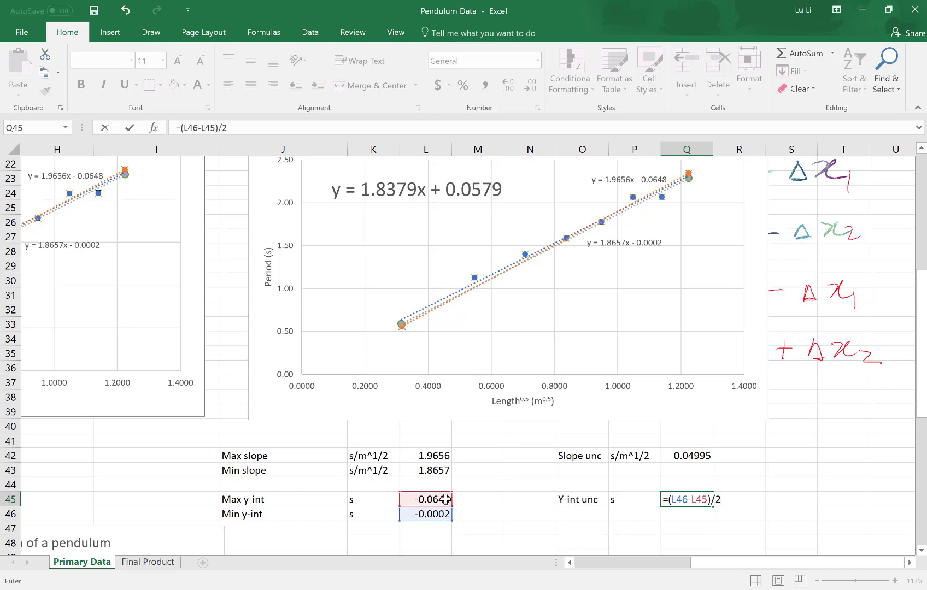
key(Return)
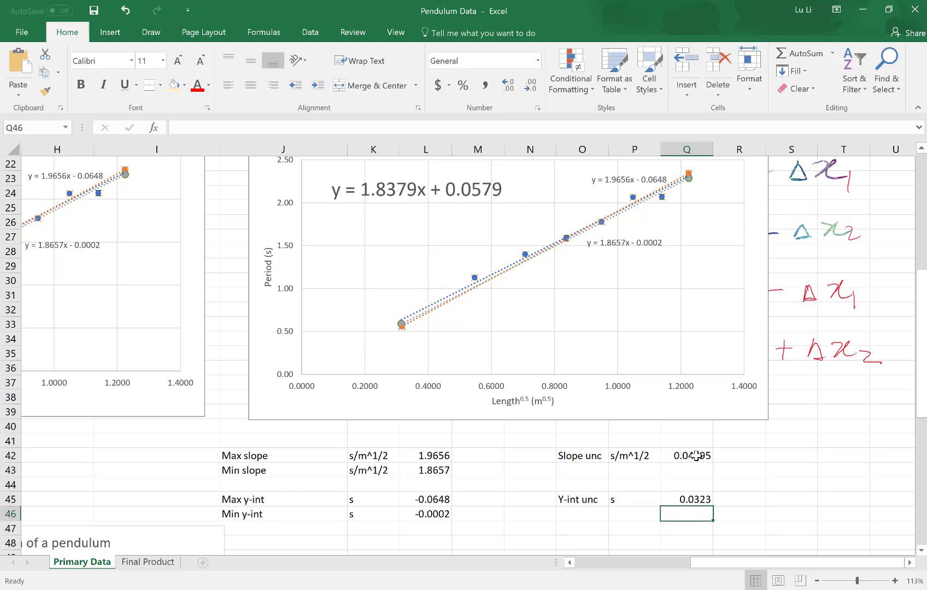
key(Up)
key(Up)
key(Up)
key(Up)
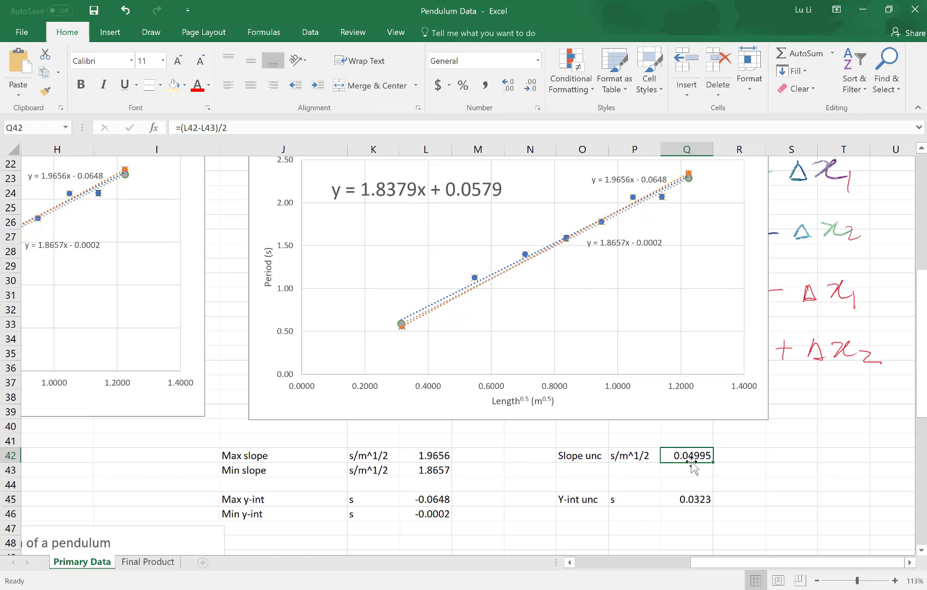
Format the slope uncertainty as Number with 2 decimal places, showing 0.05.
right_click(693, 462)
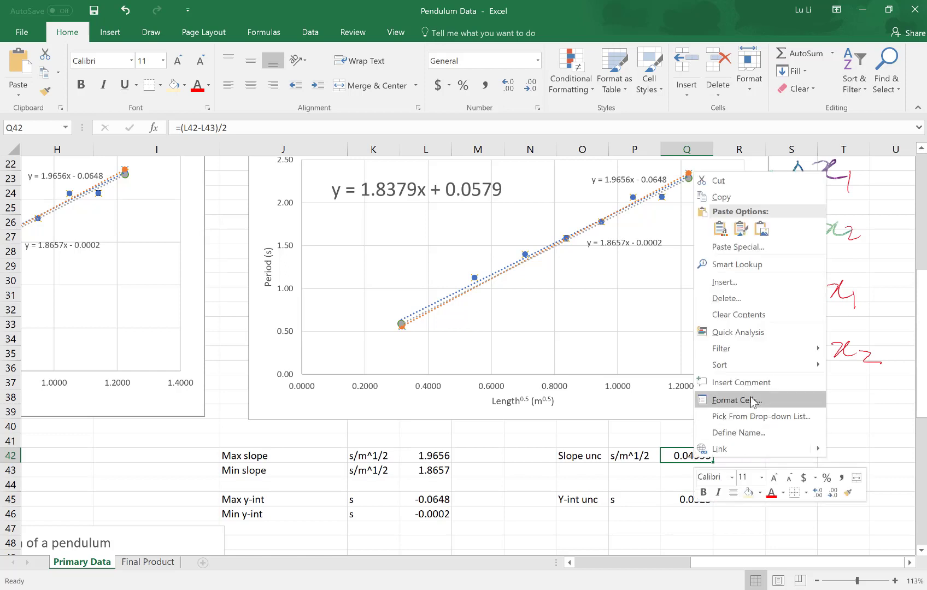
click(732, 398)
click(608, 287)
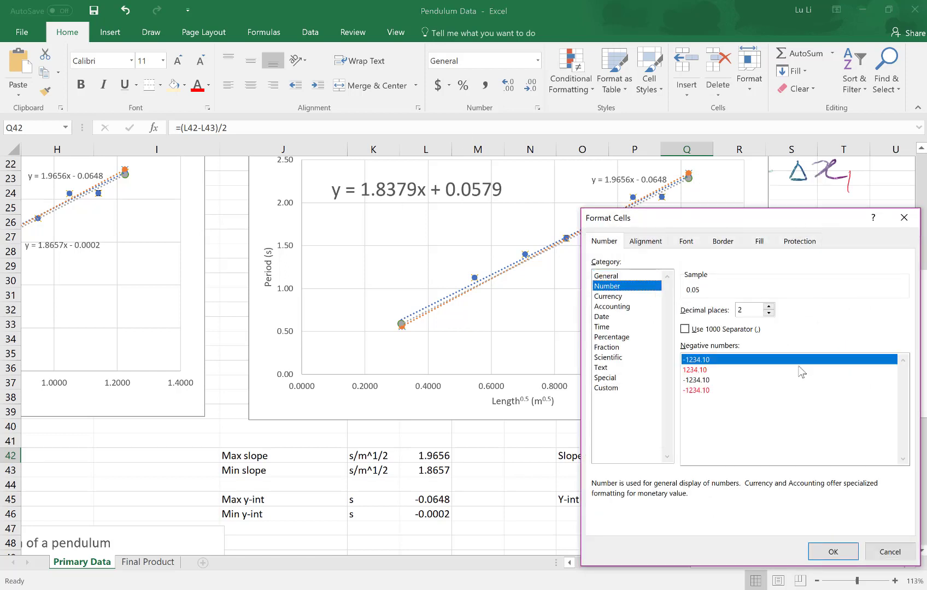
click(833, 552)
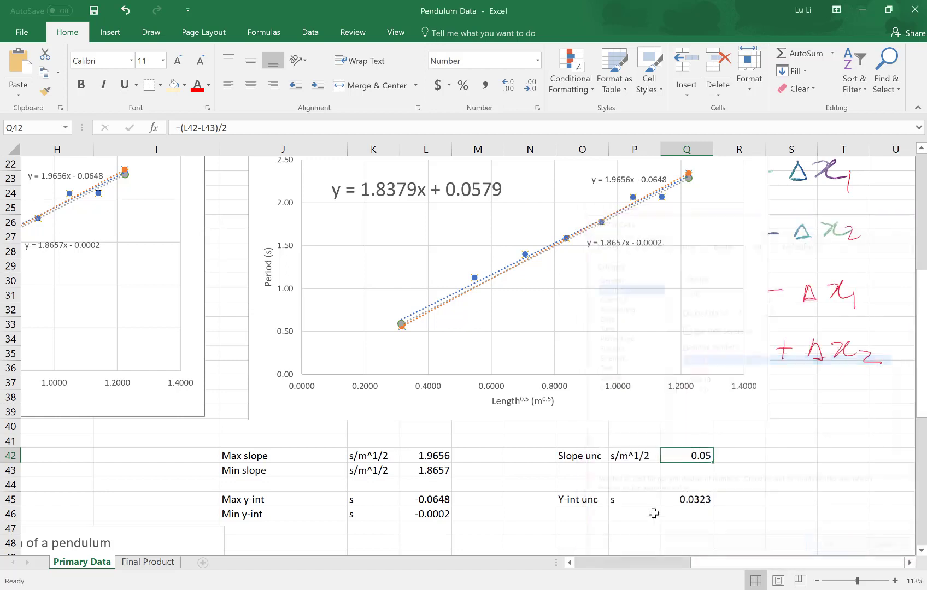
Format the y-intercept uncertainty as Number with 2 decimal places, showing 0.03.
click(699, 500)
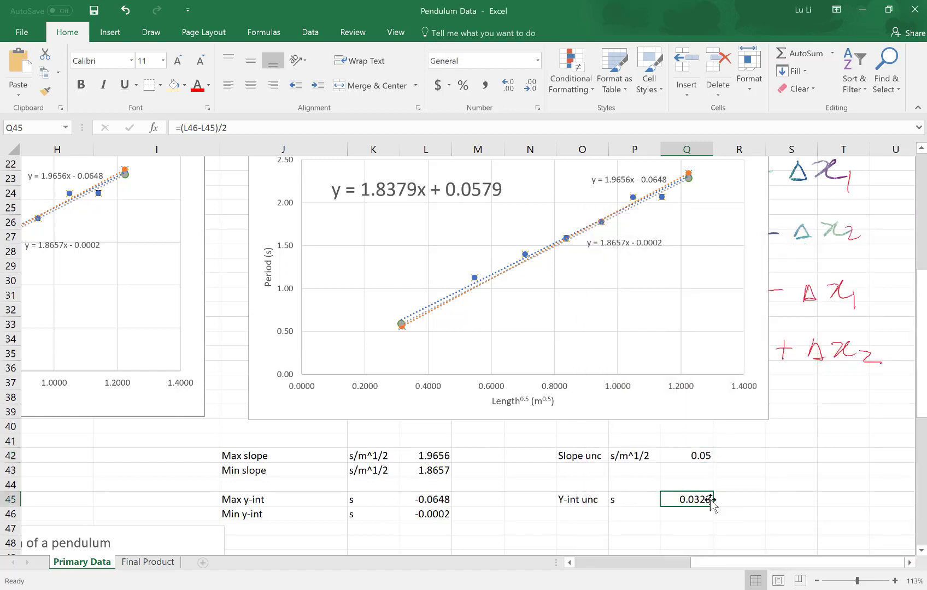
right_click(701, 507)
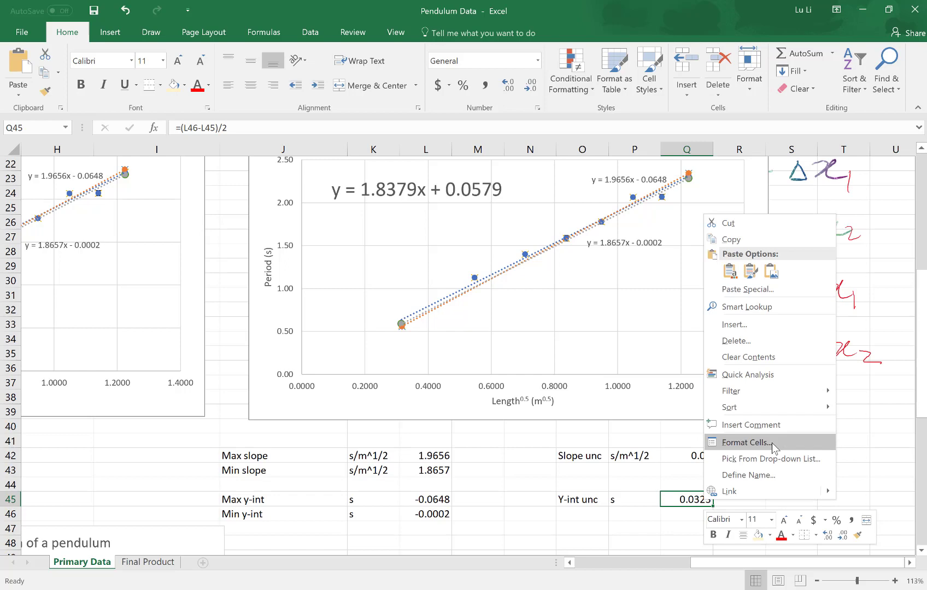
click(752, 444)
click(654, 308)
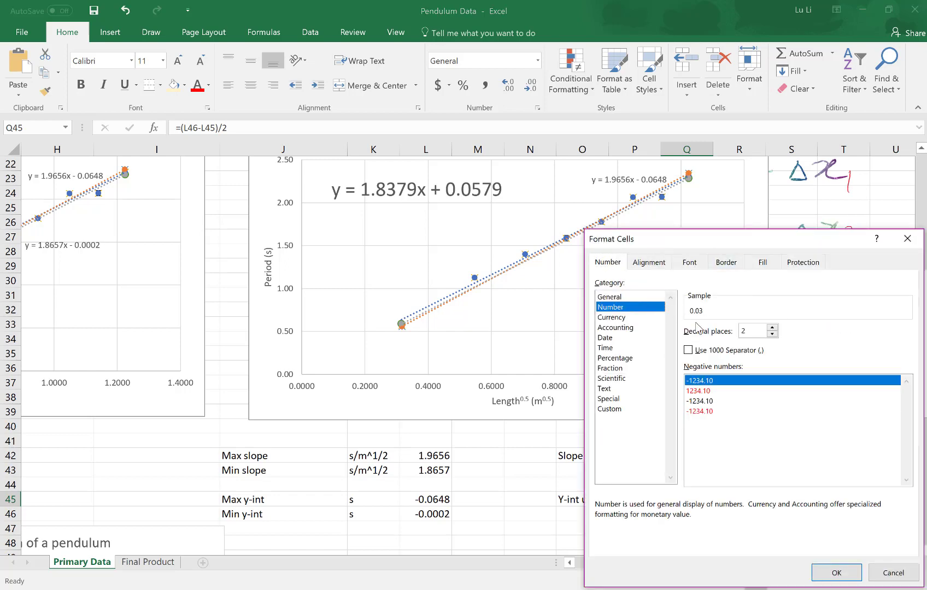
click(837, 573)
click(739, 495)
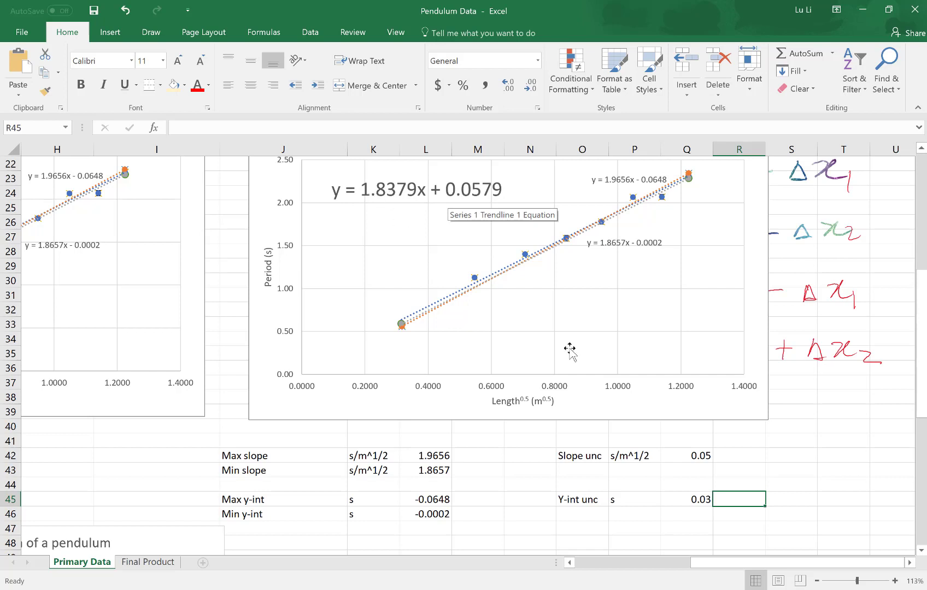
Round the slope in the chart's large equation to 1.84.
click(599, 462)
click(708, 456)
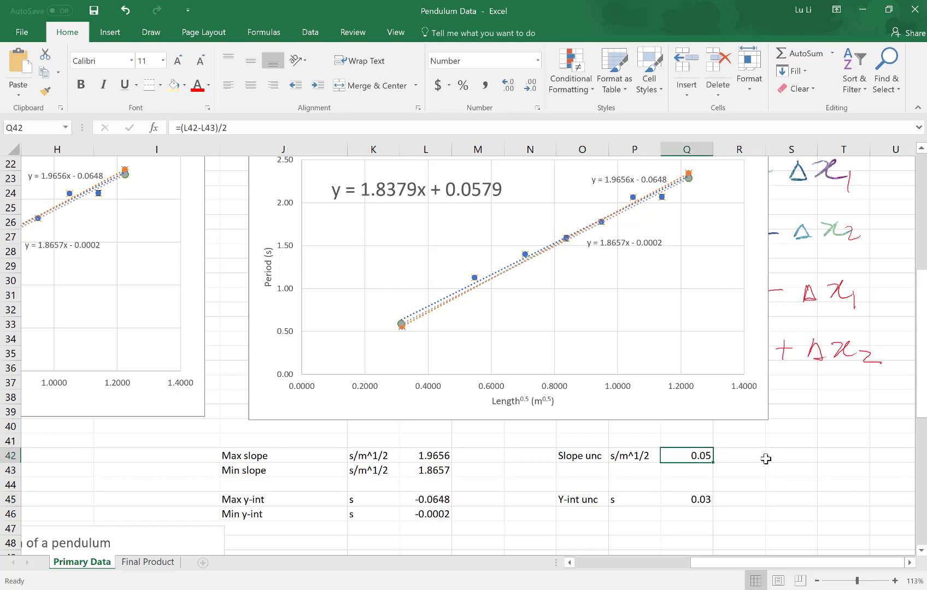
click(414, 191)
click(417, 189)
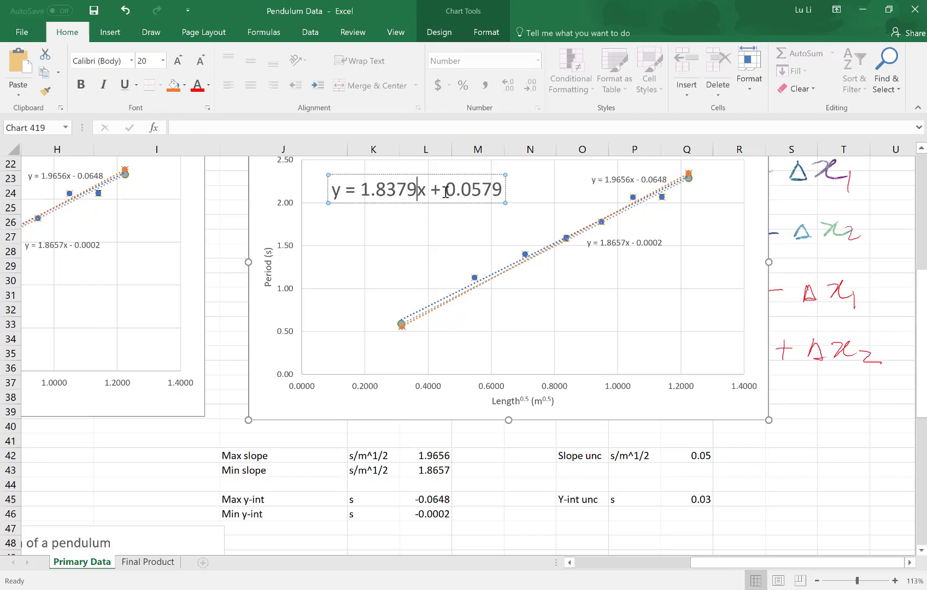
key(BackSpace)
key(BackSpace)
key(BackSpace)
text(4)
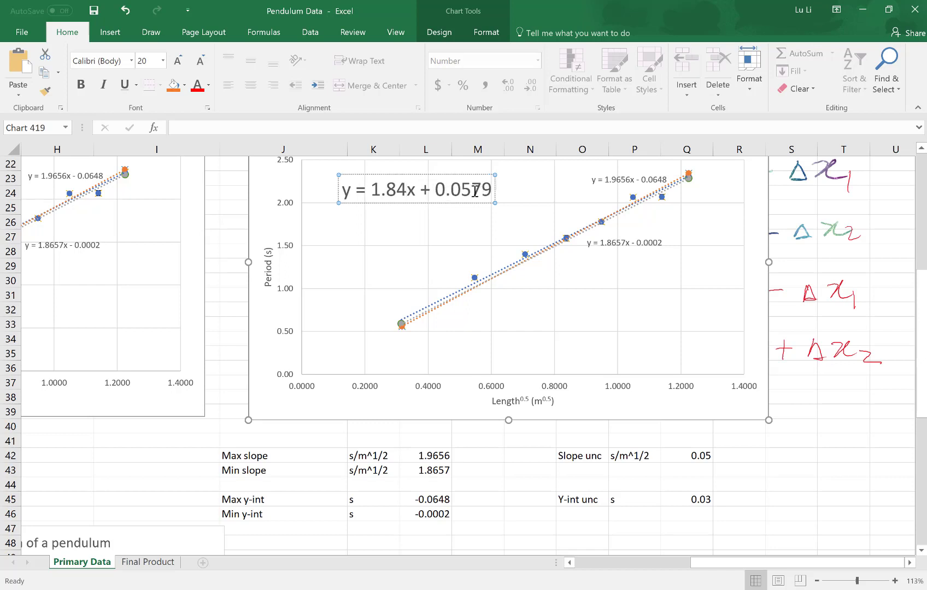
Round the equation's intercept to 0.06 so it reads y = 1.84x + 0.06.
click(488, 191)
key(BackSpace)
key(BackSpace)
key(BackSpace)
text(6)
click(807, 427)
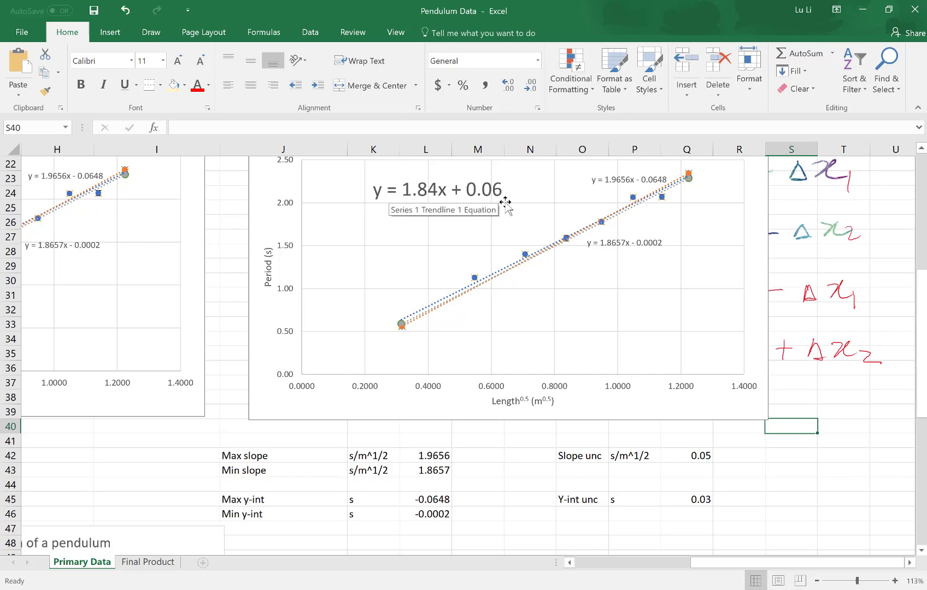
click(682, 455)
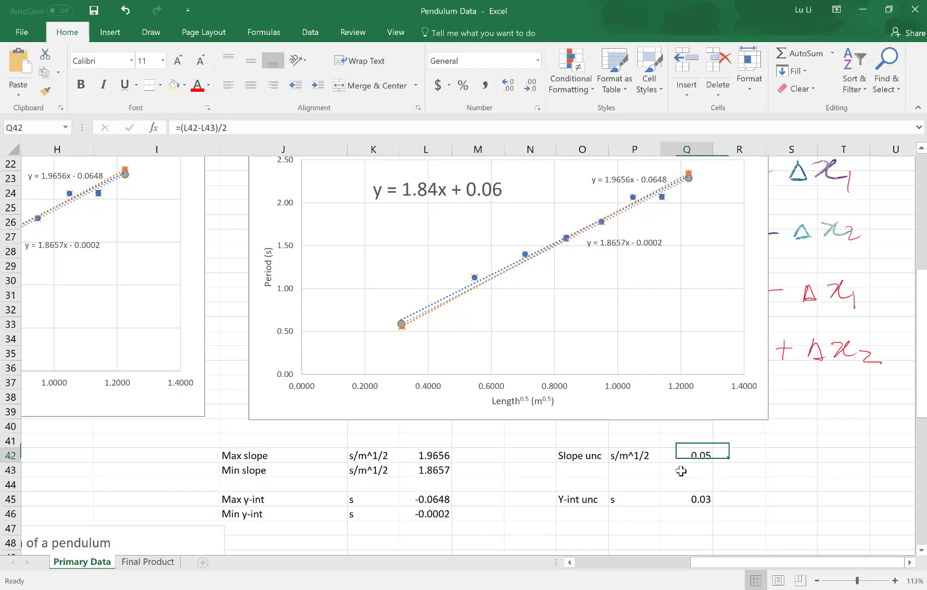
click(680, 499)
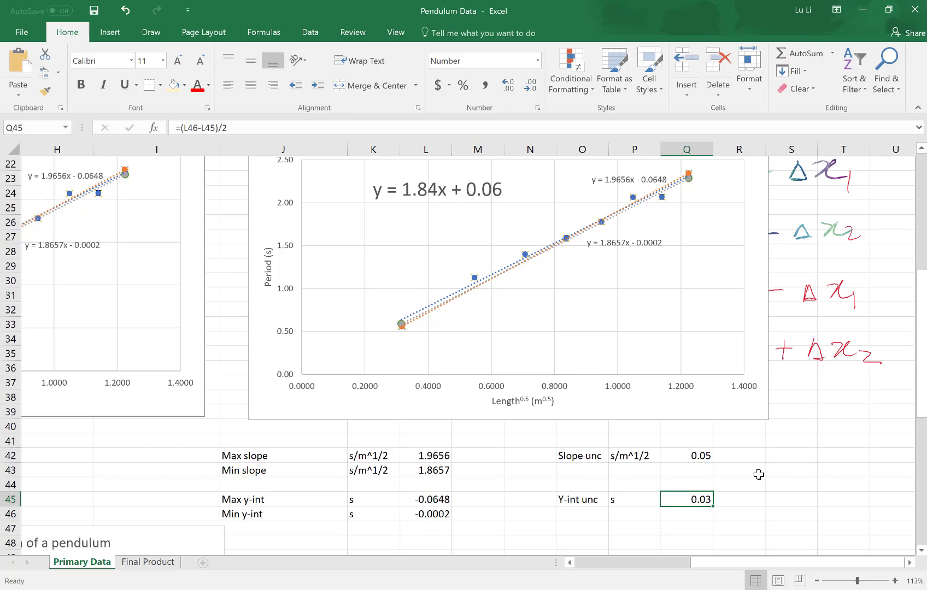
scroll(758, 475, down, 2)
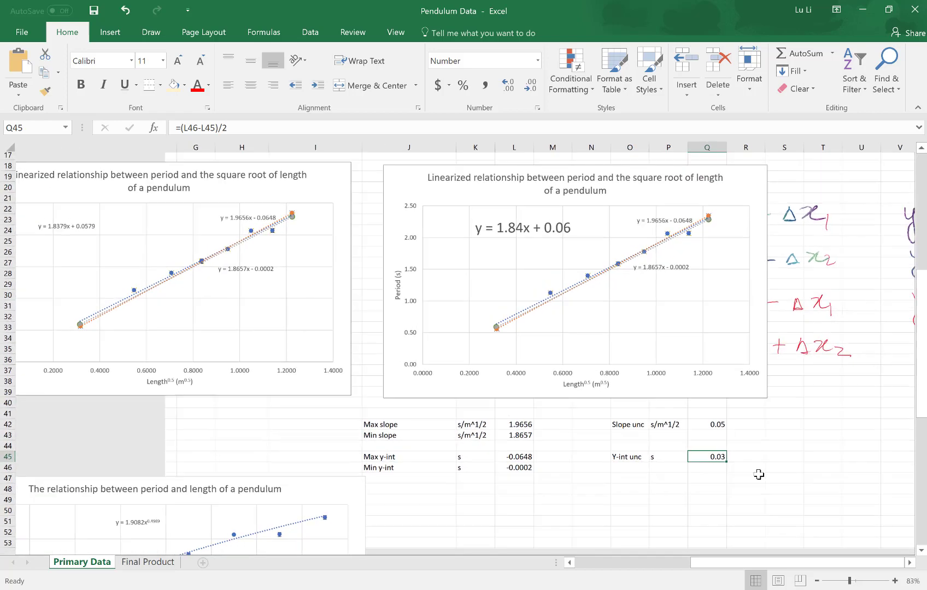